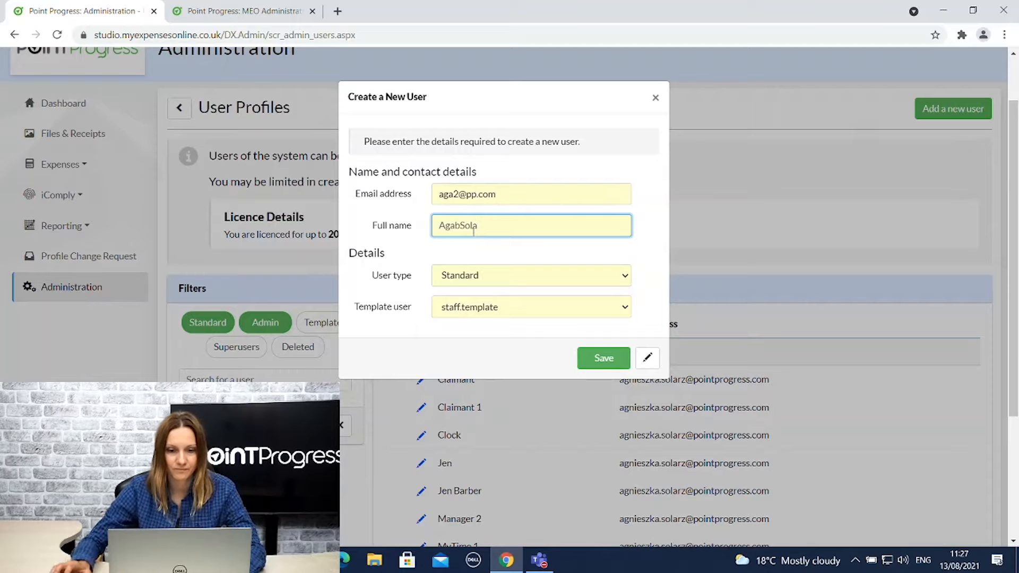
# Fix the spacing in the new user's full name, keeping the user type Standard.
pyautogui.click(461, 225)
pyautogui.press('BackSpace')
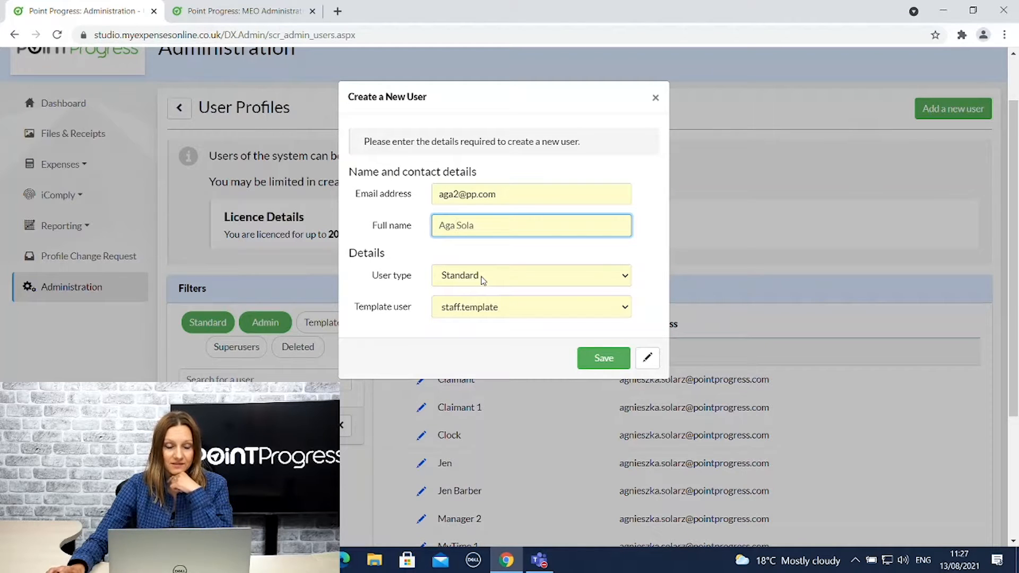
pyautogui.click(481, 280)
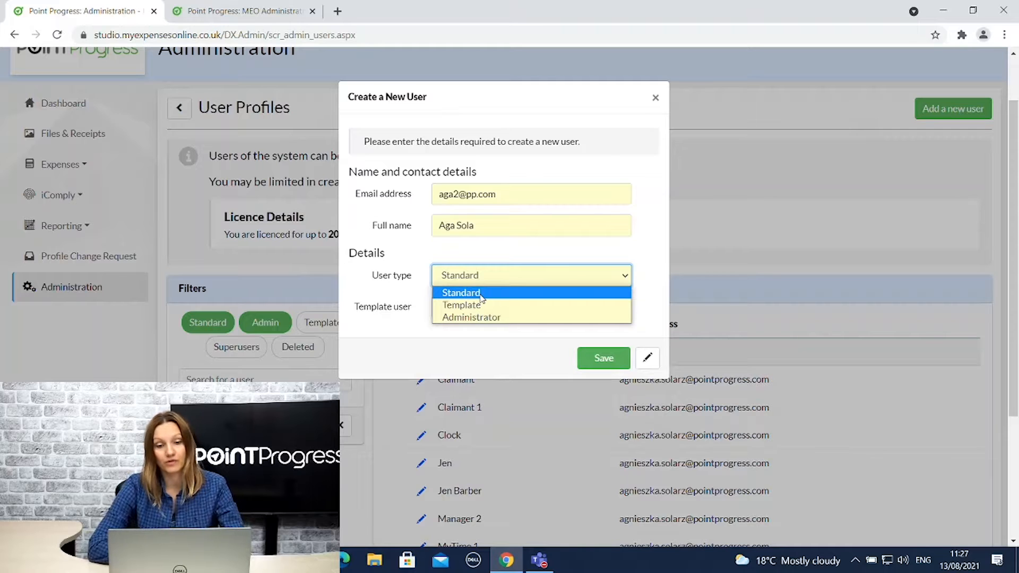
pyautogui.click(481, 295)
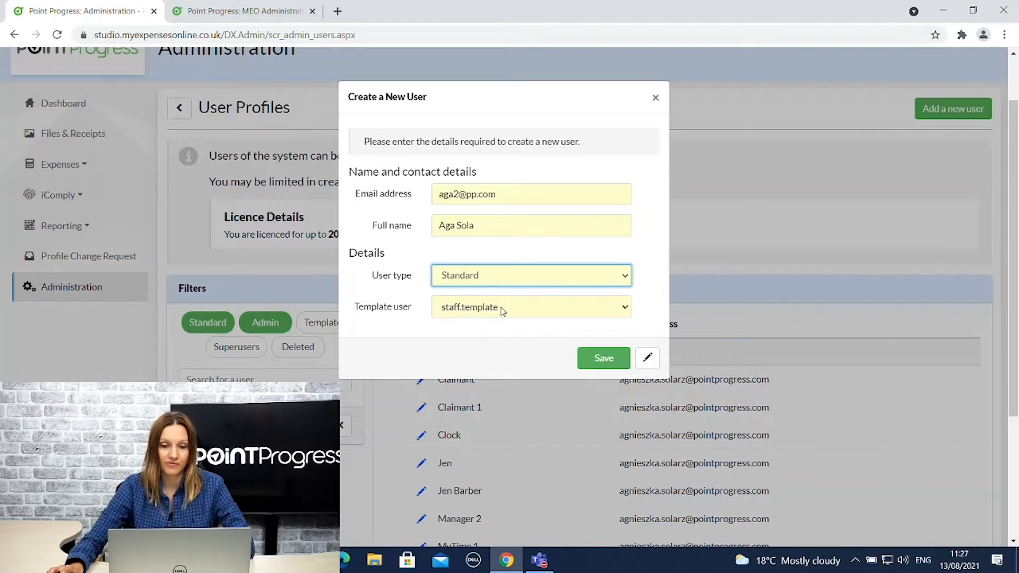
pyautogui.click(502, 312)
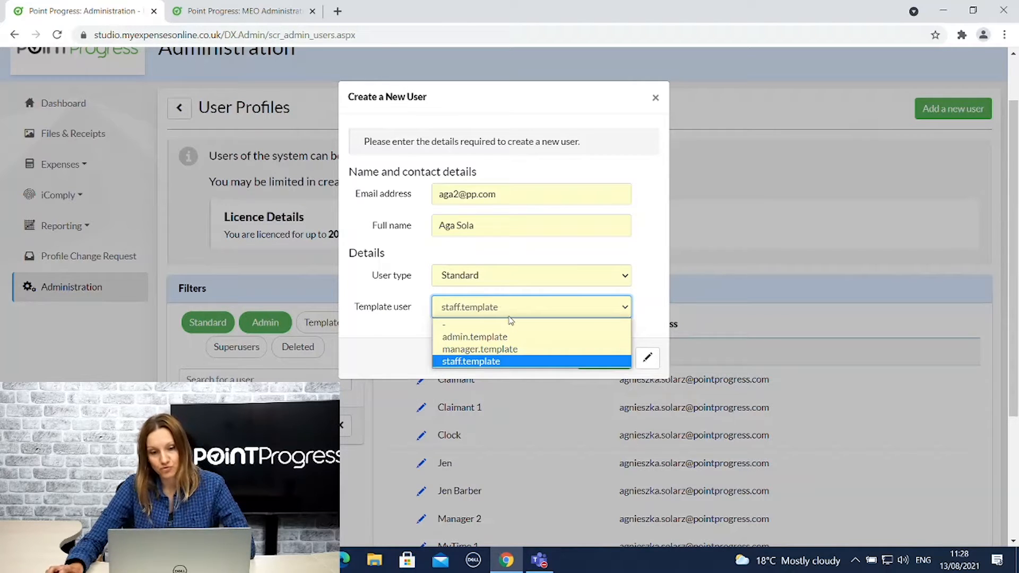
pyautogui.click(483, 278)
# Try the Administrator user type based on admin.template.
pyautogui.click(483, 279)
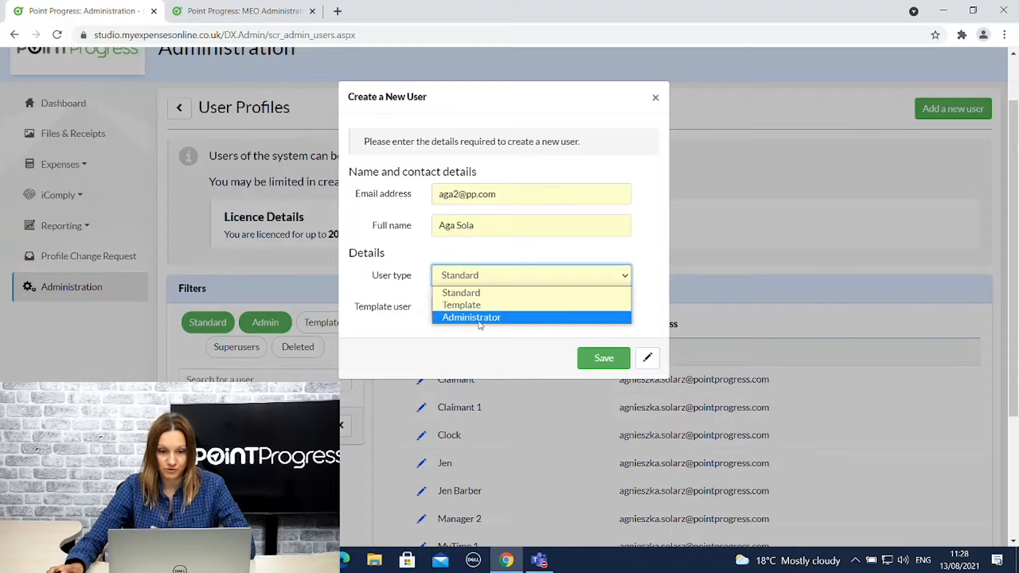
pyautogui.click(480, 318)
pyautogui.click(483, 310)
pyautogui.click(483, 336)
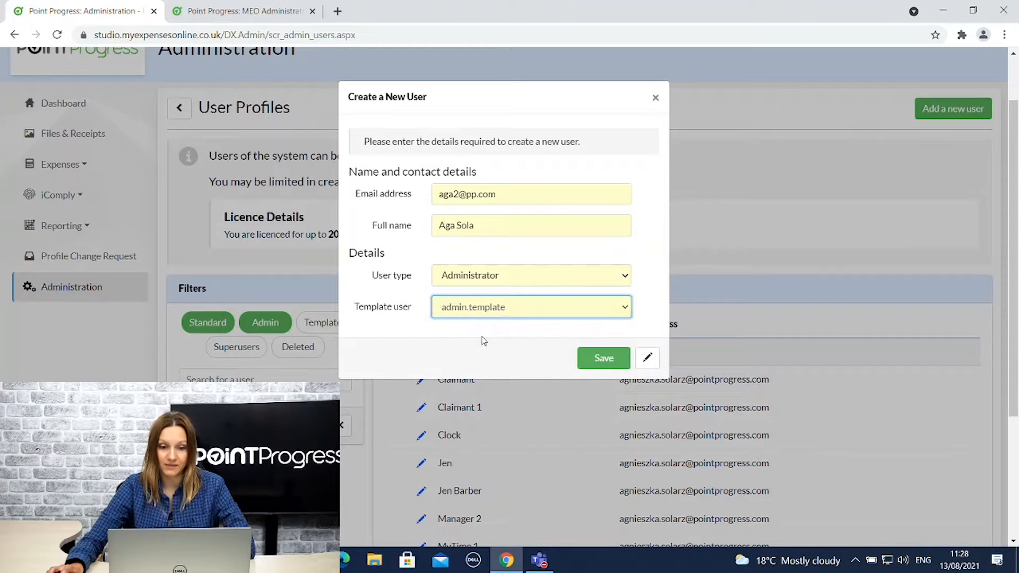
# Revert to Standard based on staff.template and create the user for editing.
pyautogui.click(487, 278)
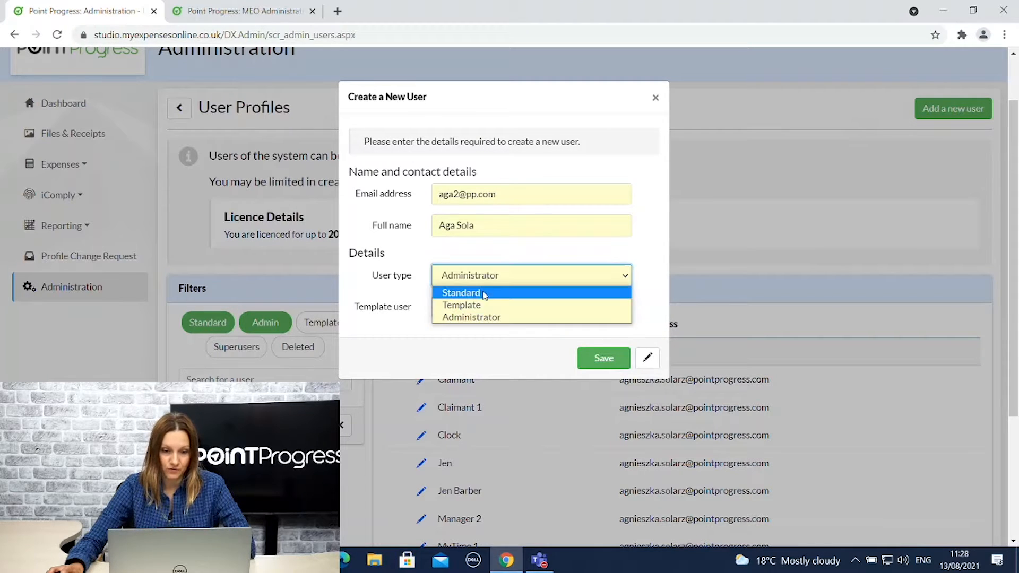
pyautogui.click(481, 292)
pyautogui.click(483, 311)
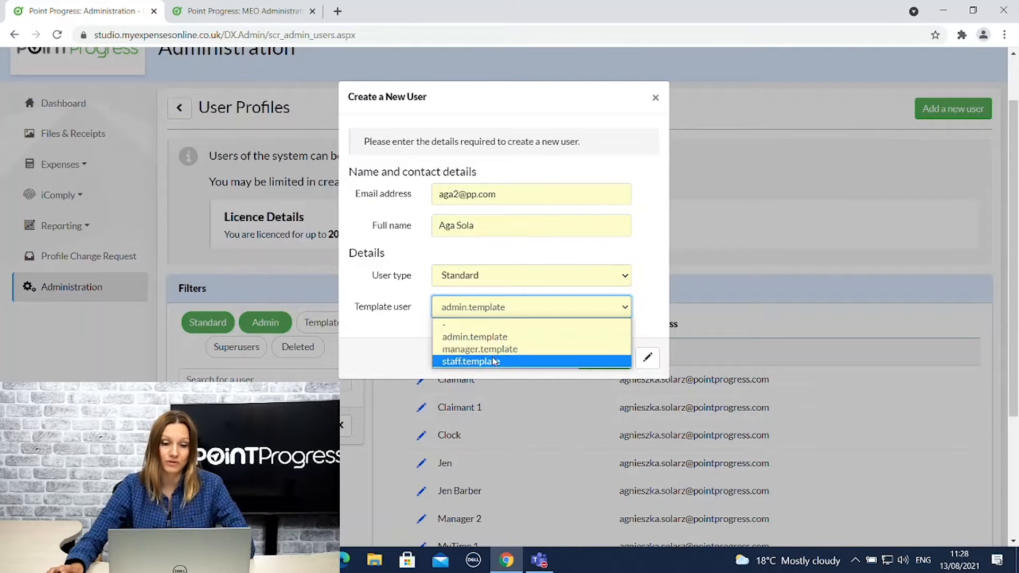
pyautogui.click(496, 363)
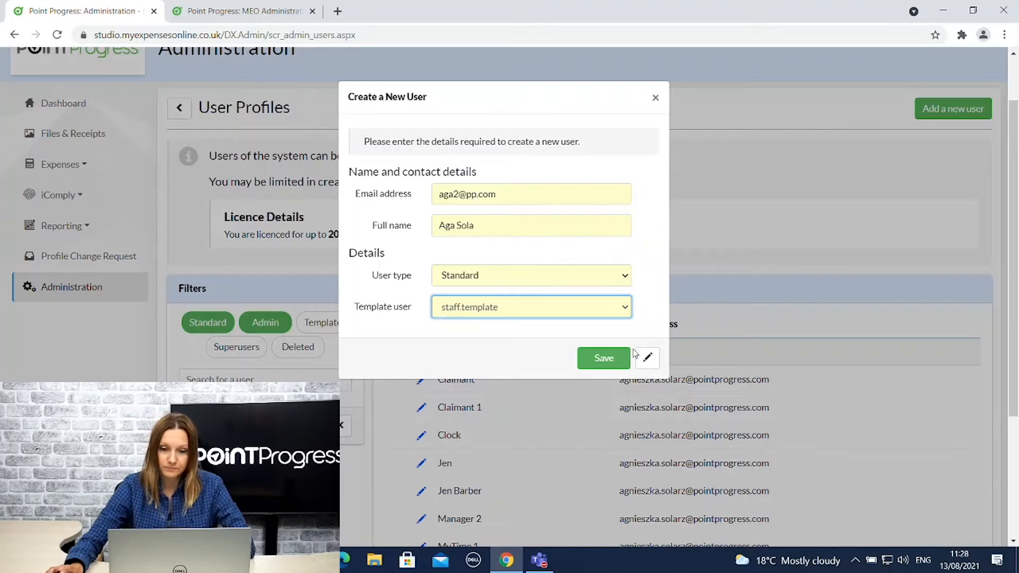
pyautogui.click(648, 361)
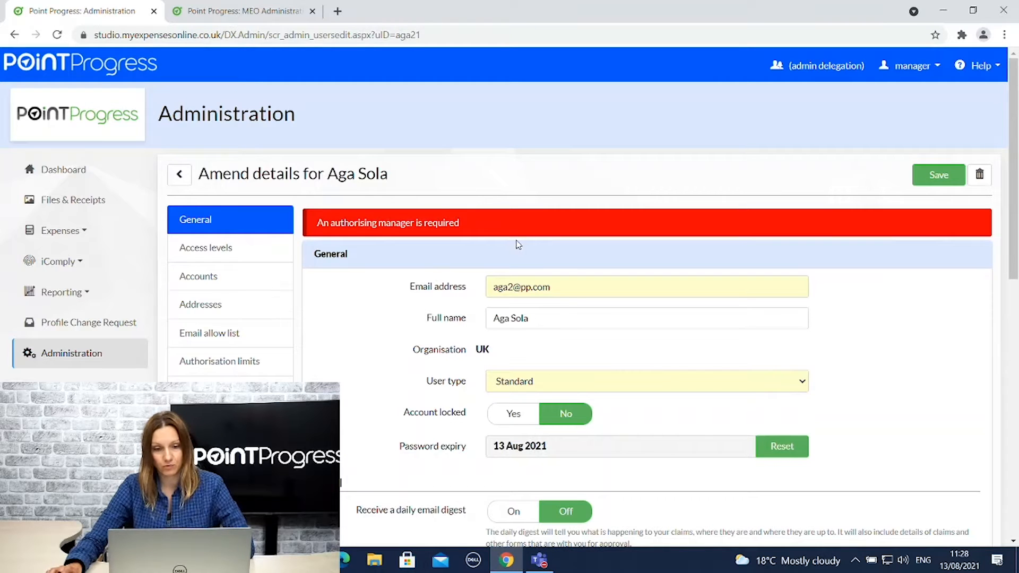
# Choose Manager 1 as the authorising manager in the Hierarchy section.
pyautogui.scroll(-10, 576, 265)
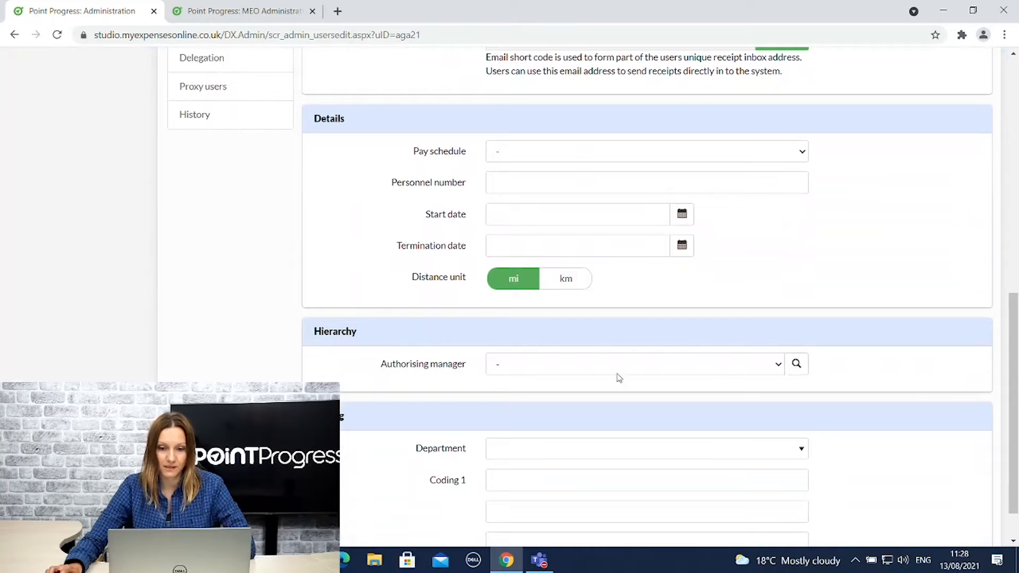
pyautogui.click(762, 373)
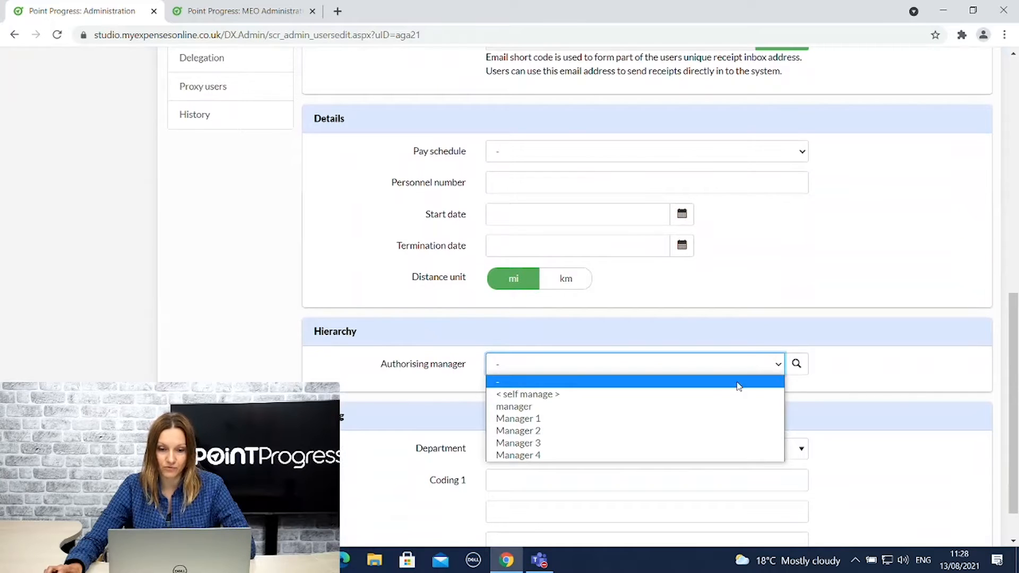
pyautogui.click(555, 422)
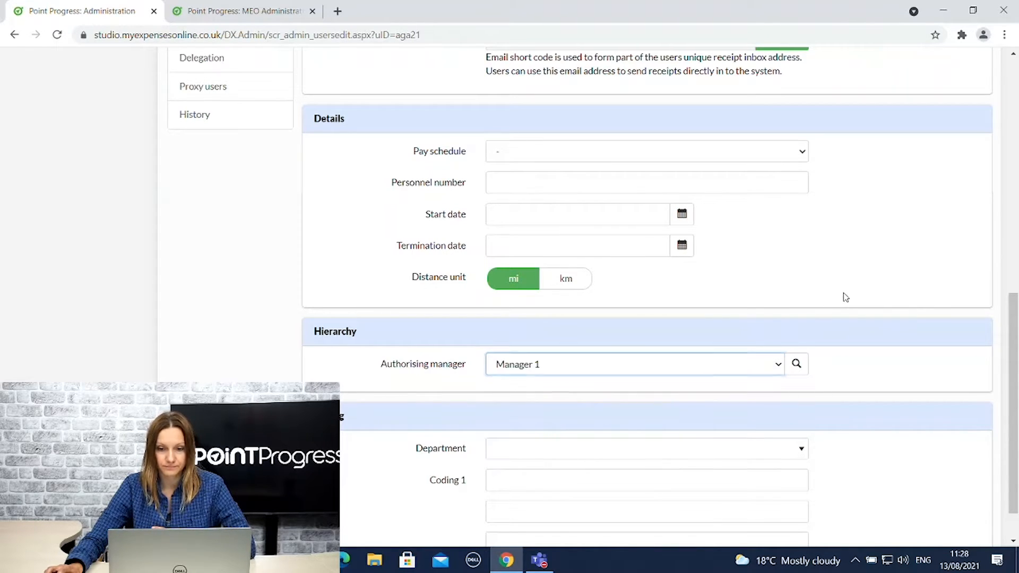
pyautogui.scroll(5, 838, 303)
pyautogui.scroll(5, 838, 308)
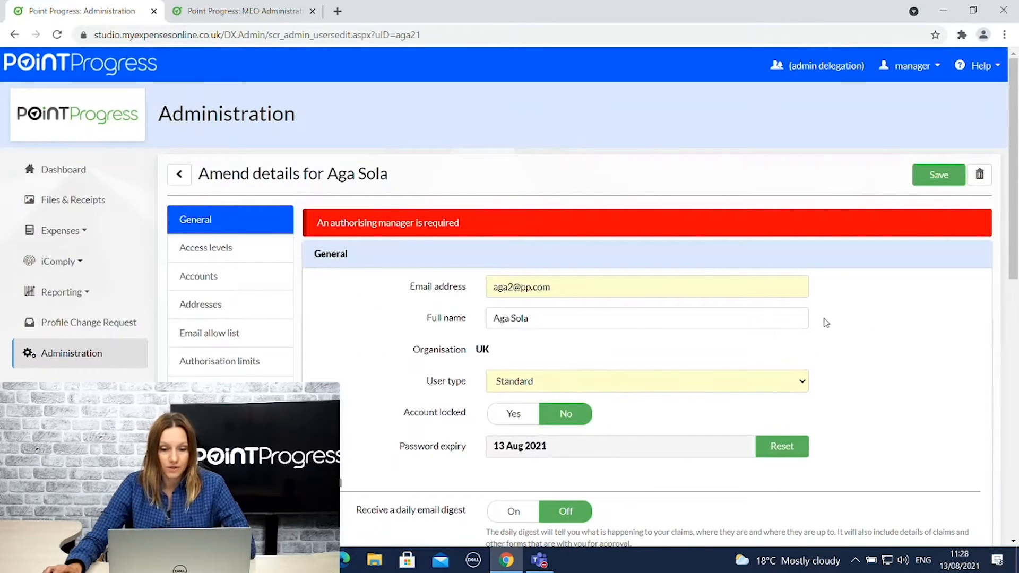
pyautogui.scroll(-3, 826, 322)
pyautogui.scroll(-4, 827, 323)
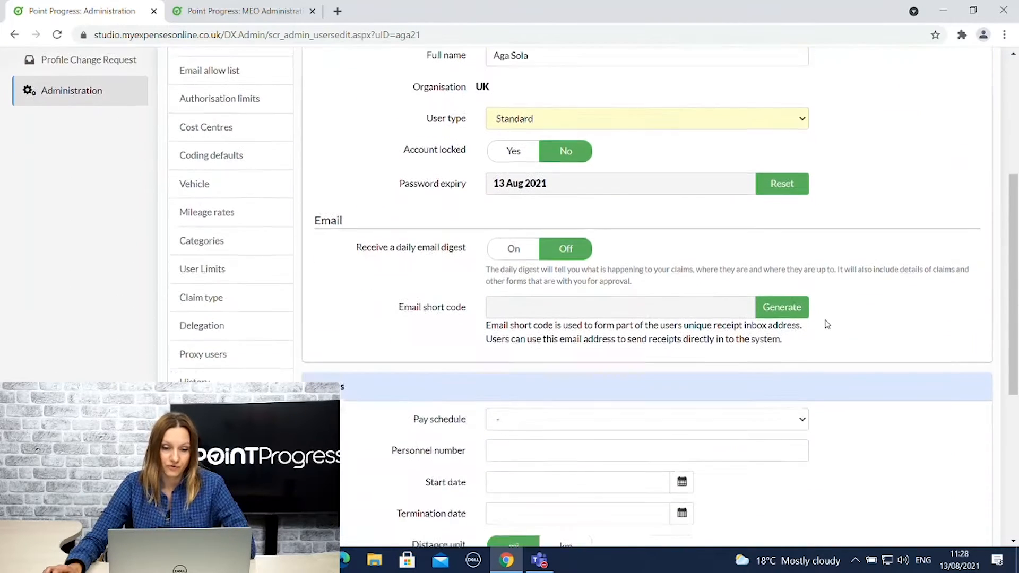
# Enter personnel number 123 for the user.
pyautogui.click(539, 385)
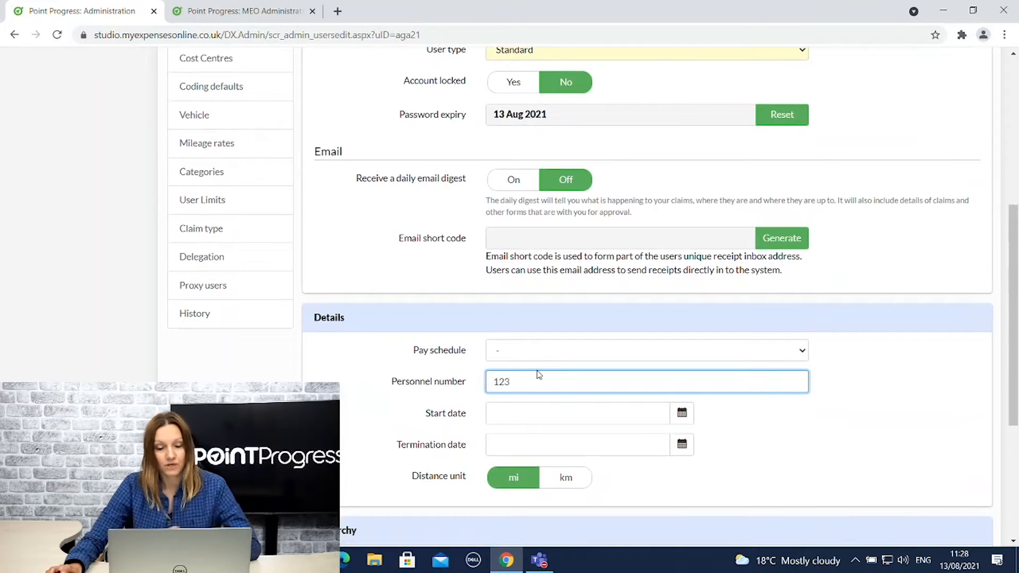
pyautogui.click(775, 430)
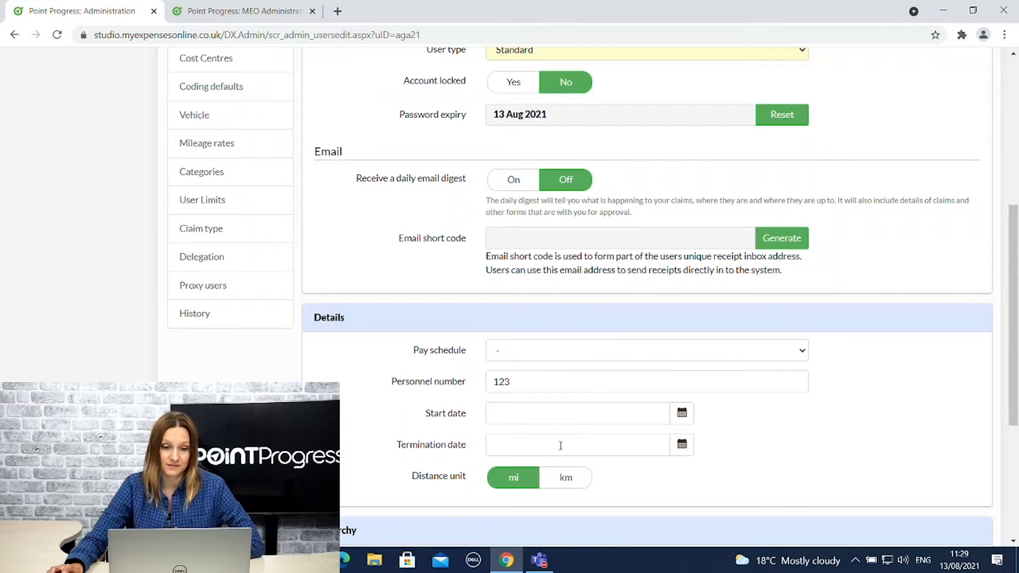
pyautogui.scroll(-4, 699, 460)
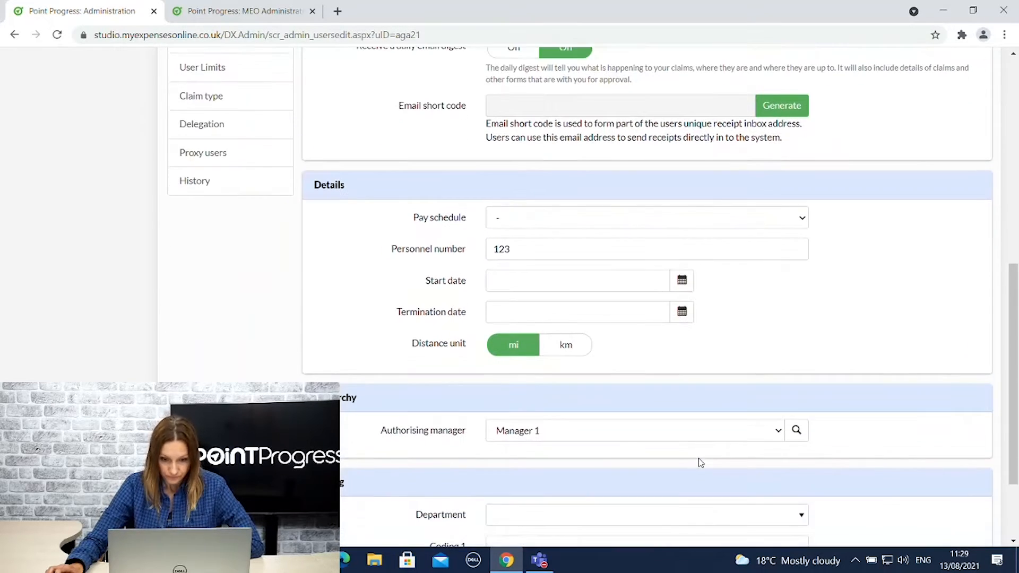
pyautogui.scroll(-1, 694, 461)
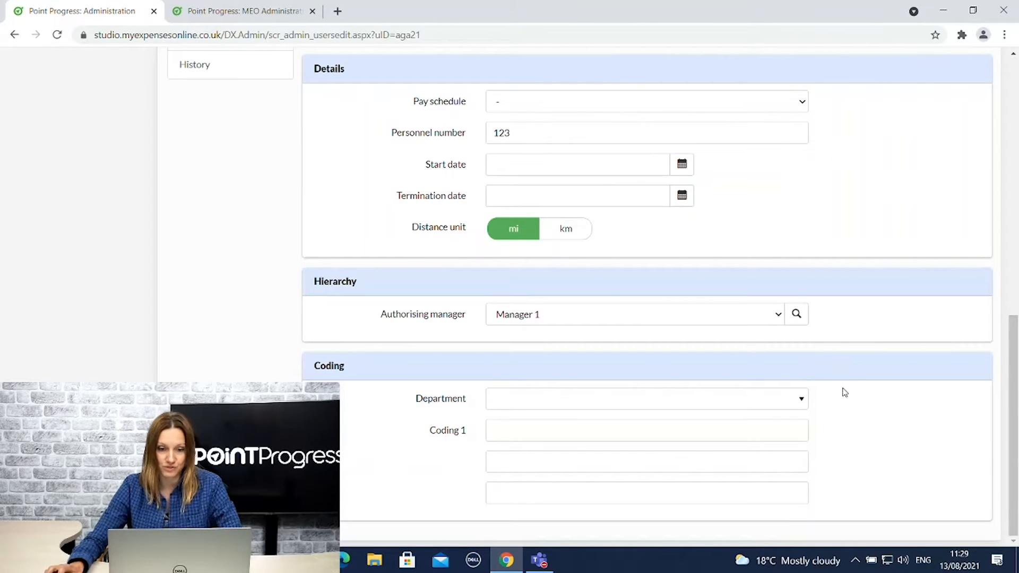
# Assign the user to Department A and display their Access levels.
pyautogui.click(502, 403)
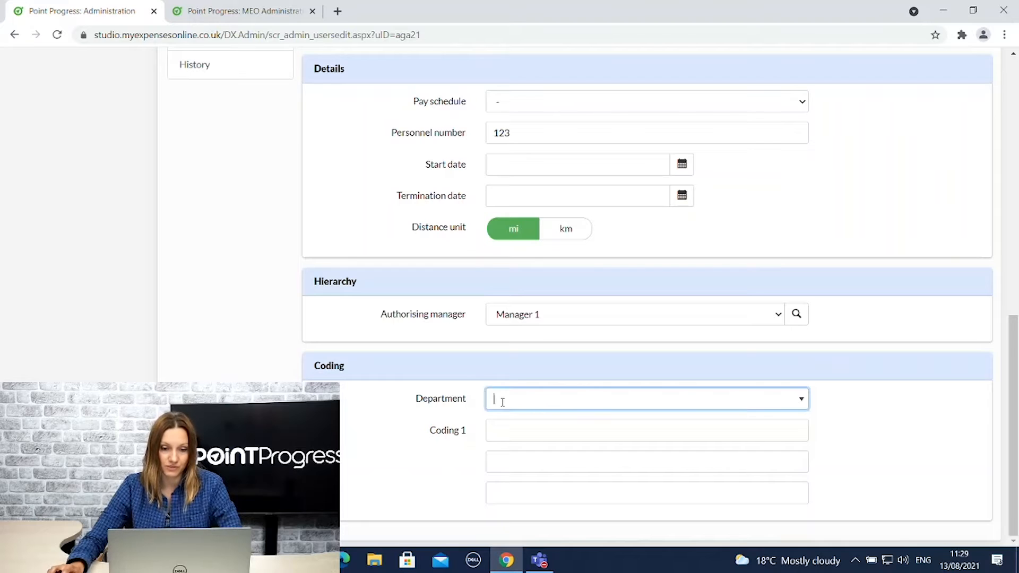
pyautogui.click(511, 421)
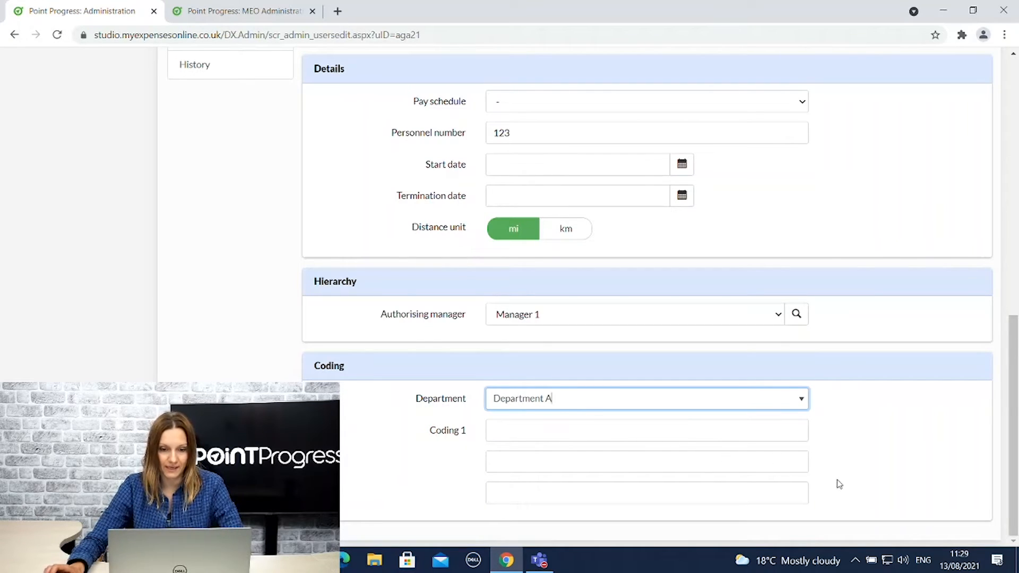
pyautogui.scroll(12, 842, 483)
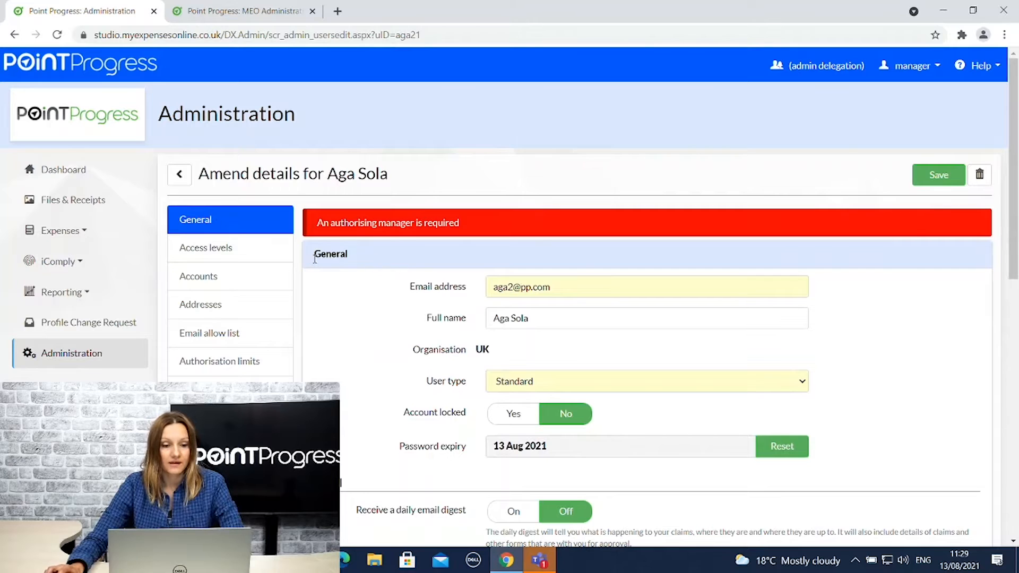
pyautogui.scroll(-4, 215, 243)
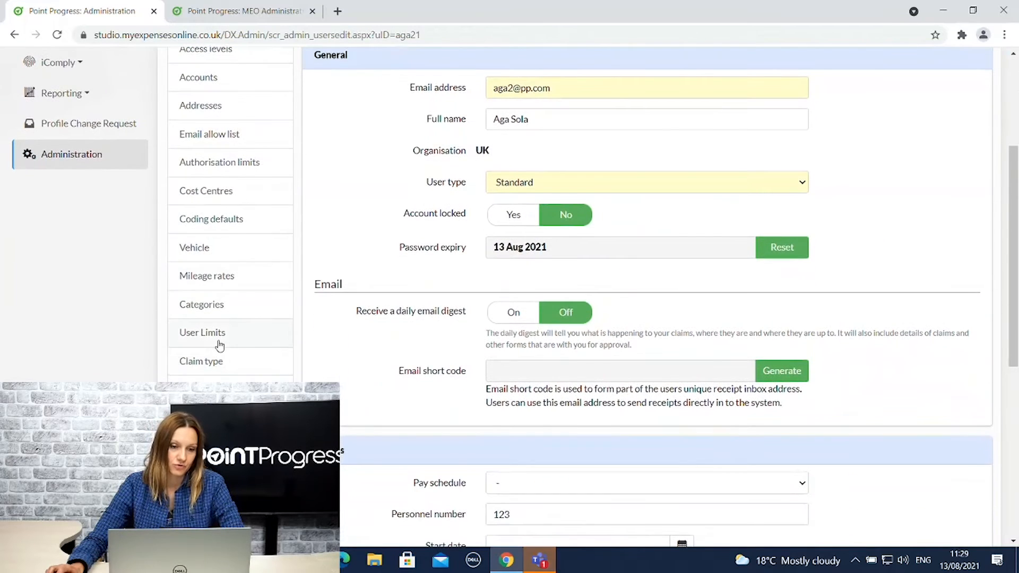
pyautogui.scroll(3, 231, 292)
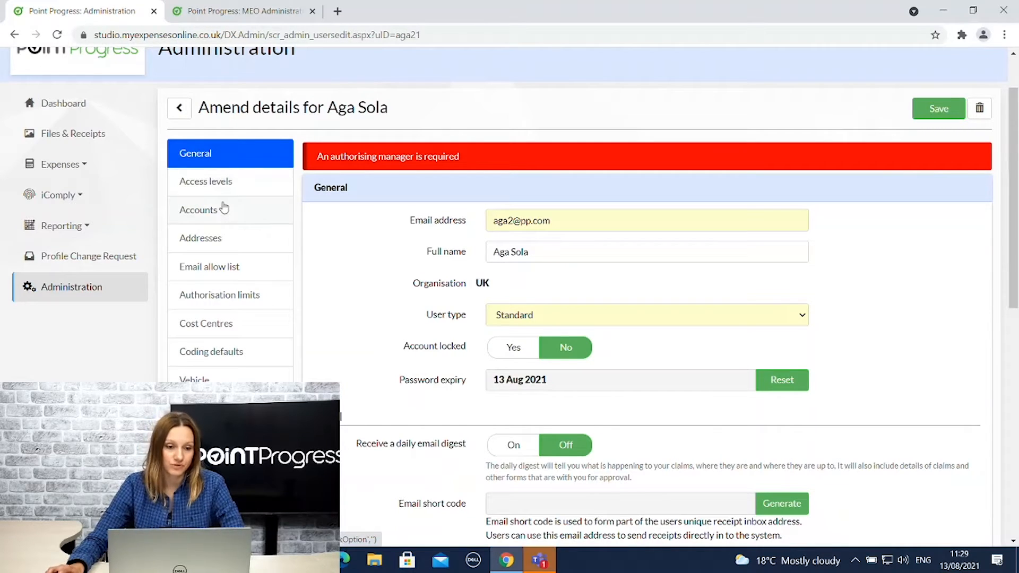
pyautogui.click(204, 183)
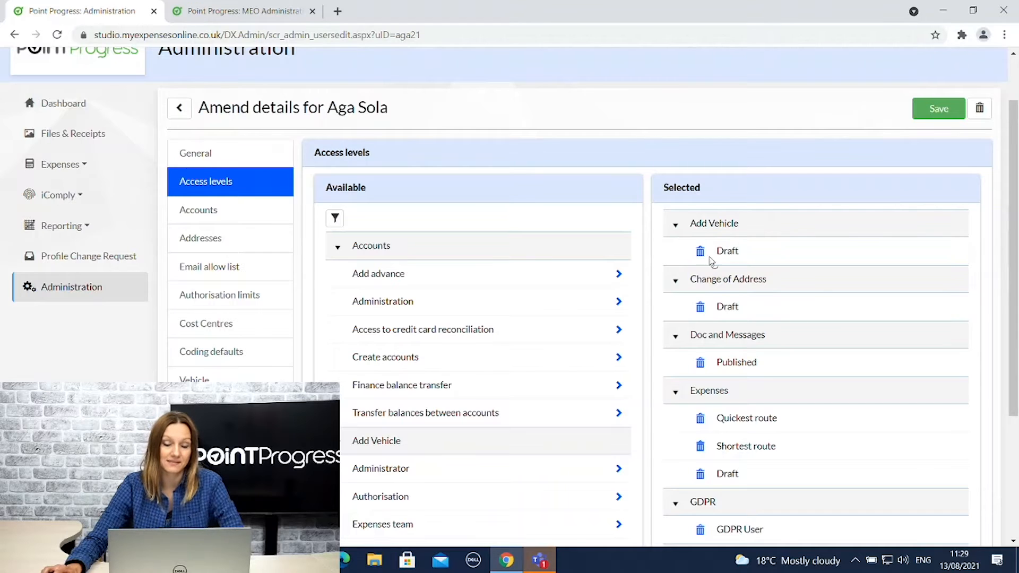
# Delete the Quickest route and Shortest route access levels from the selected Expenses permissions.
pyautogui.scroll(-3, 657, 302)
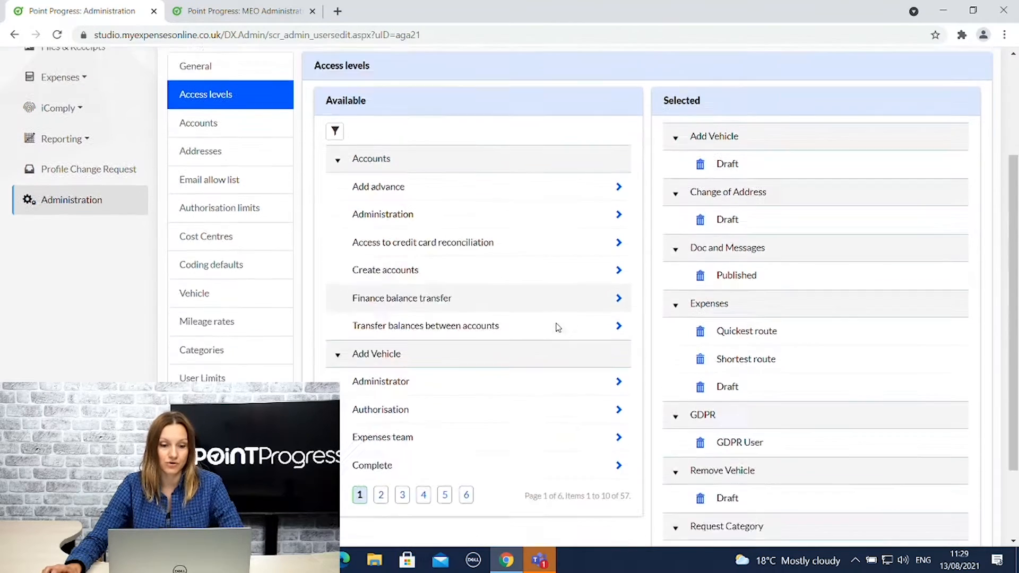
pyautogui.click(381, 450)
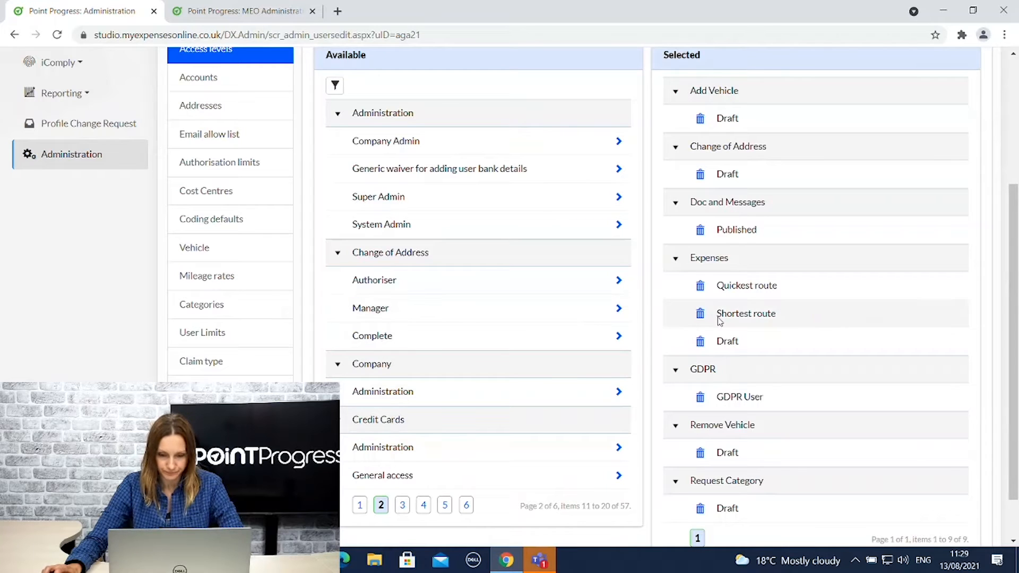
pyautogui.scroll(2, 778, 133)
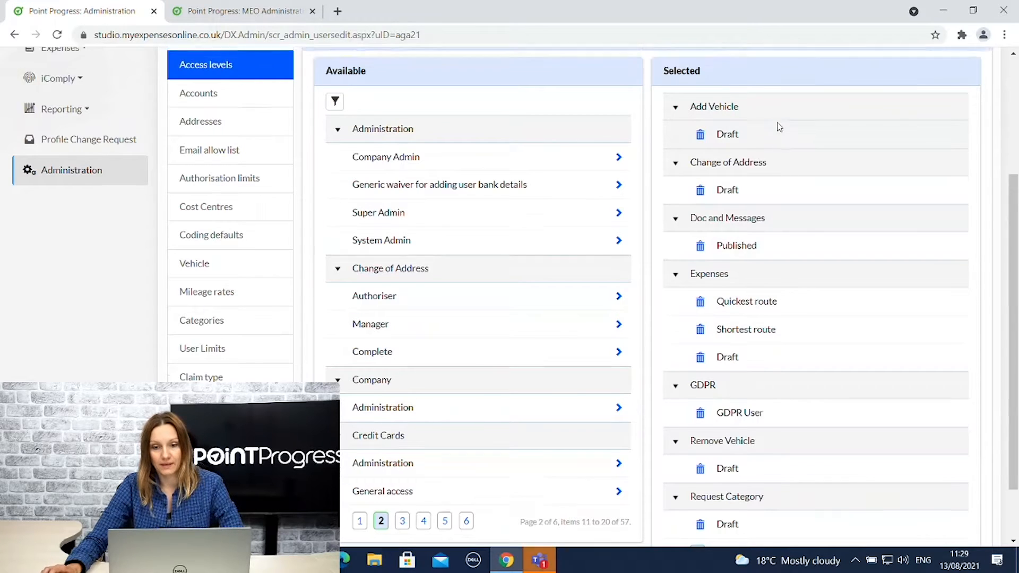
pyautogui.scroll(-1, 743, 293)
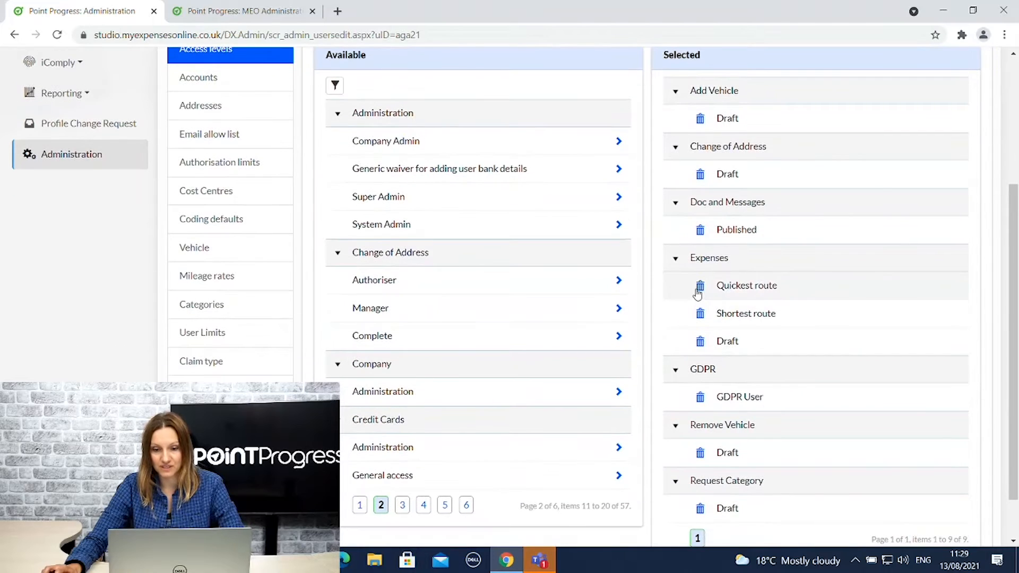
pyautogui.click(701, 288)
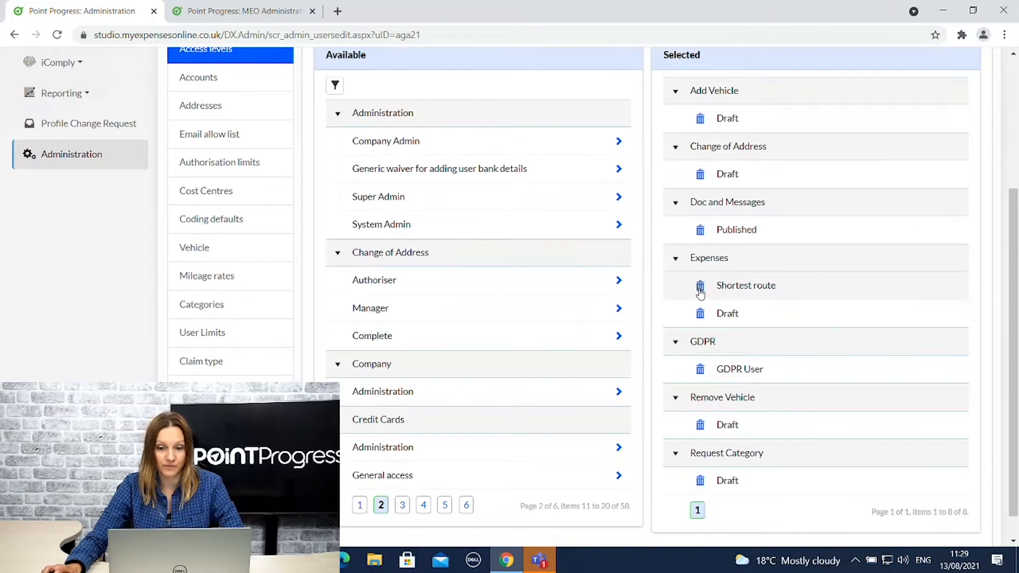
pyautogui.click(701, 288)
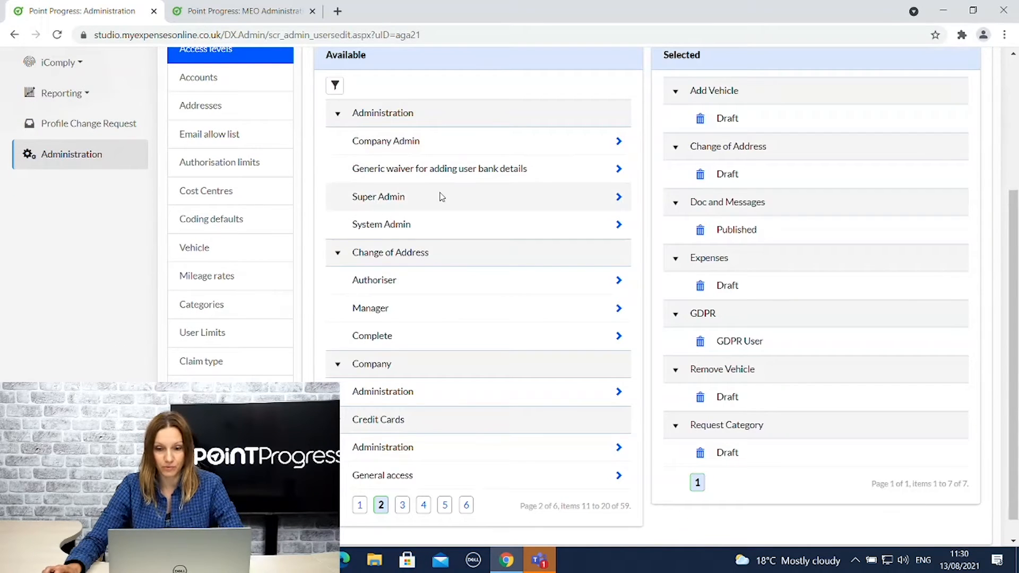
pyautogui.scroll(1, 443, 197)
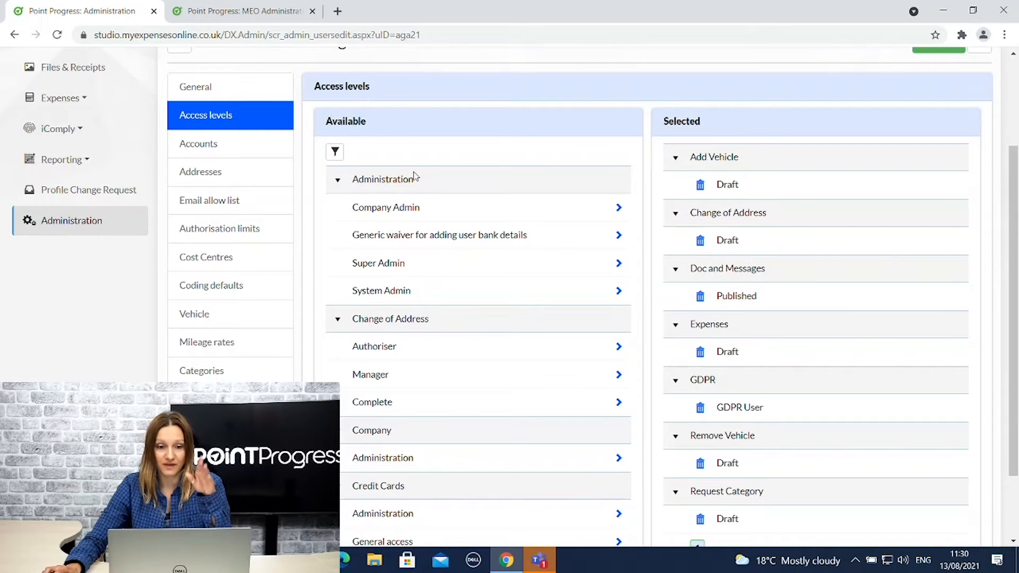
pyautogui.scroll(-1, 430, 200)
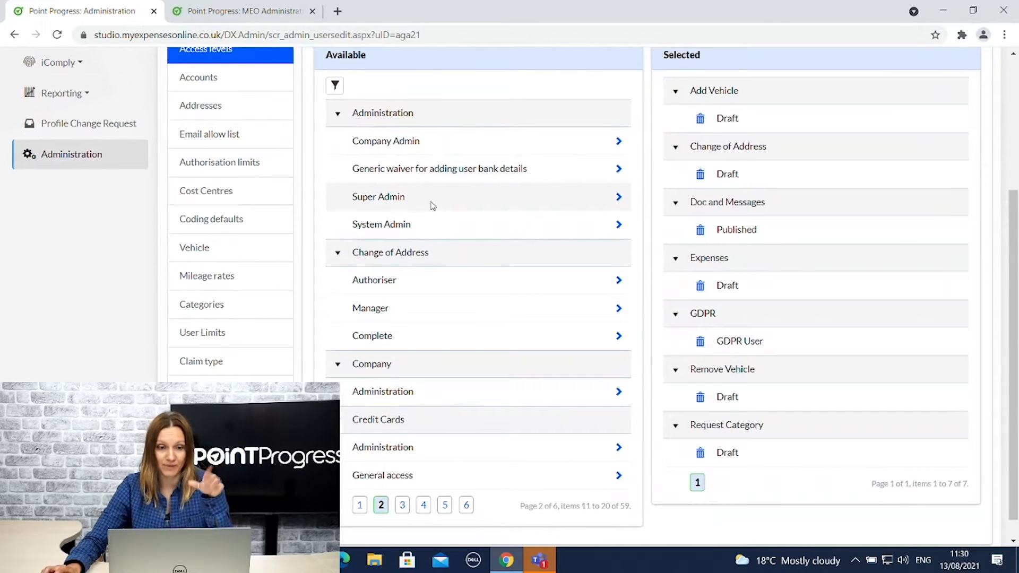
pyautogui.scroll(1, 456, 197)
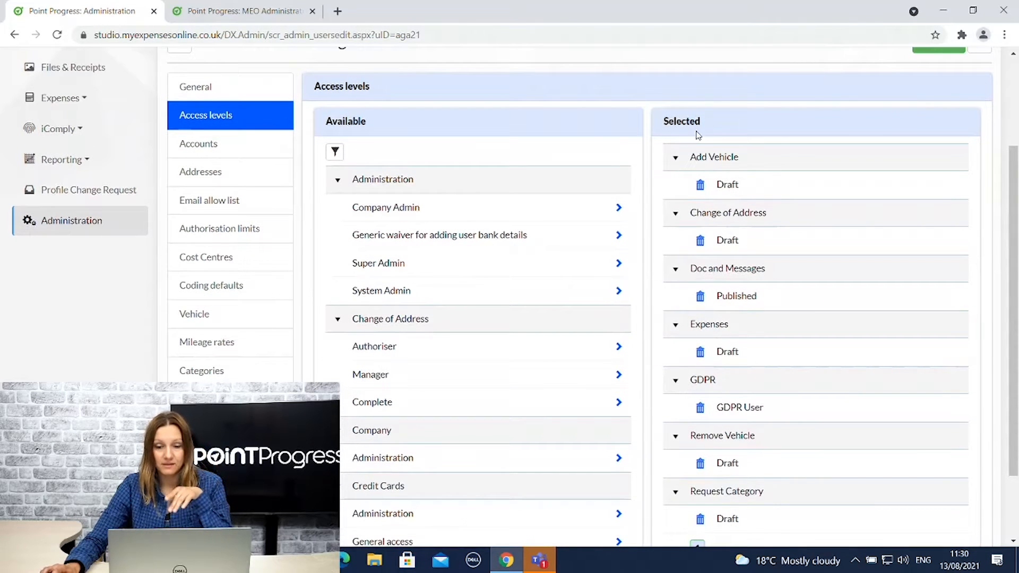
pyautogui.scroll(-1, 767, 191)
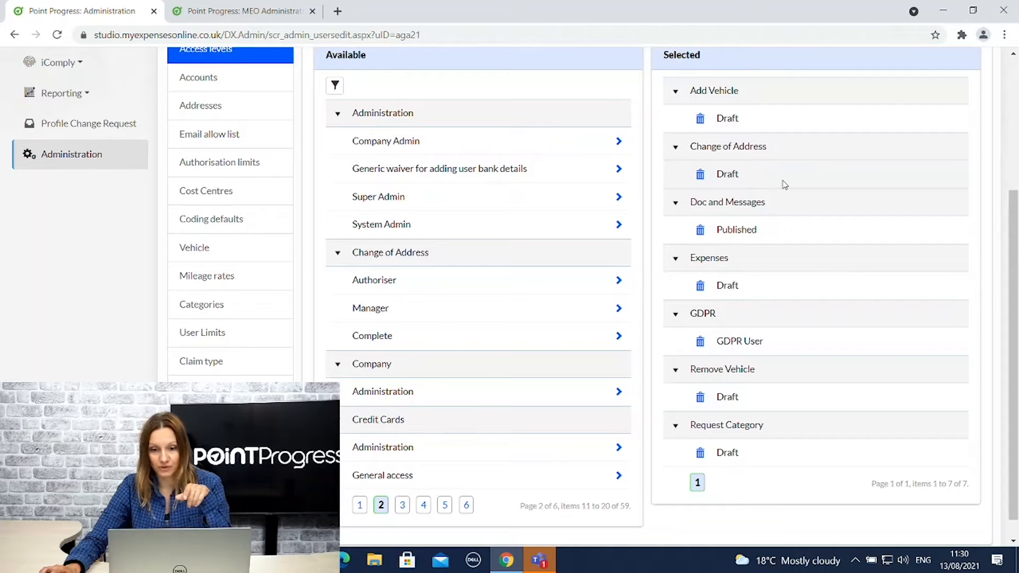
pyautogui.scroll(1, 297, 154)
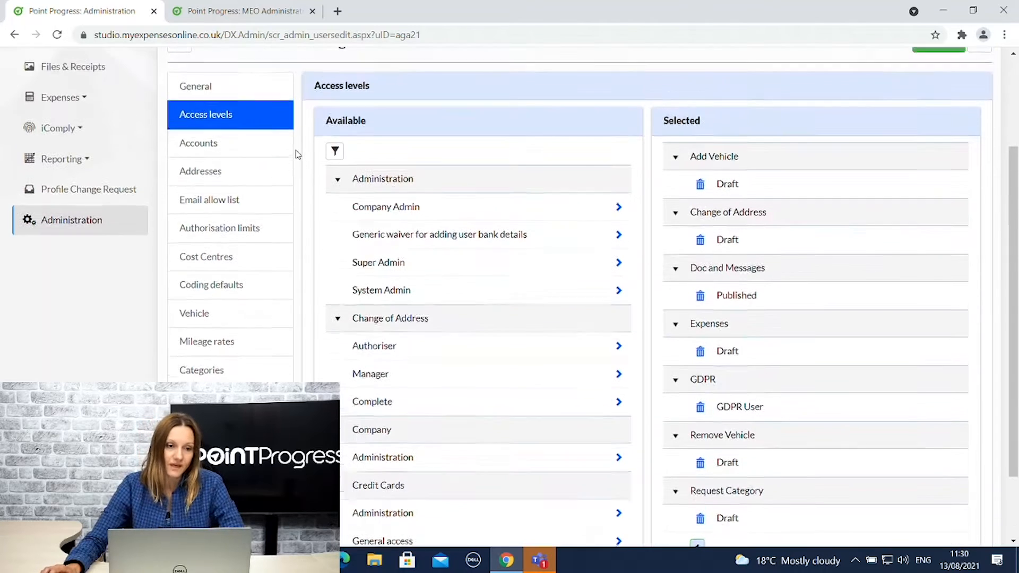
pyautogui.click(209, 149)
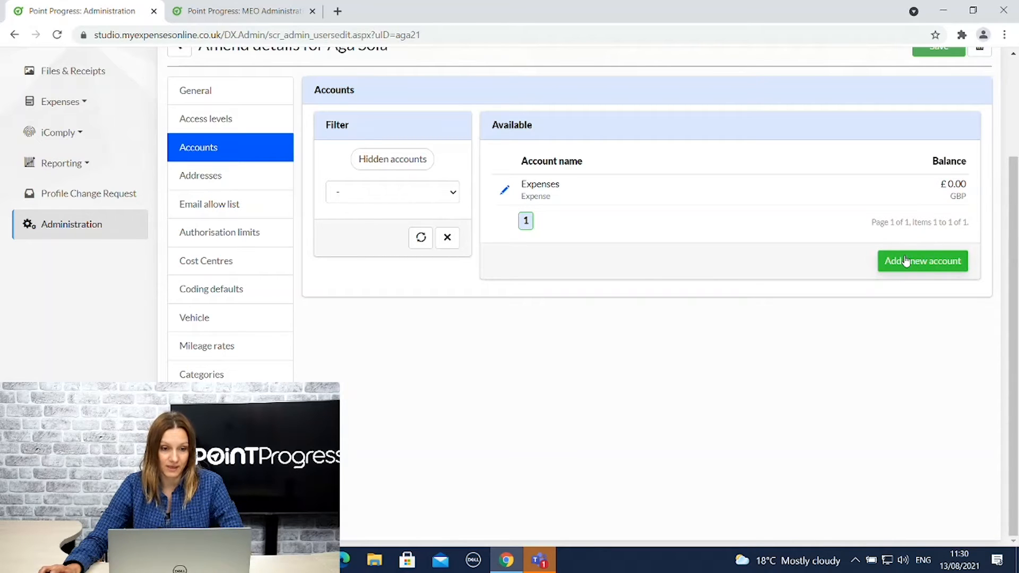
# Review the user's Addresses and UK Authorisation limit, then view Cost Centres.
pyautogui.click(192, 181)
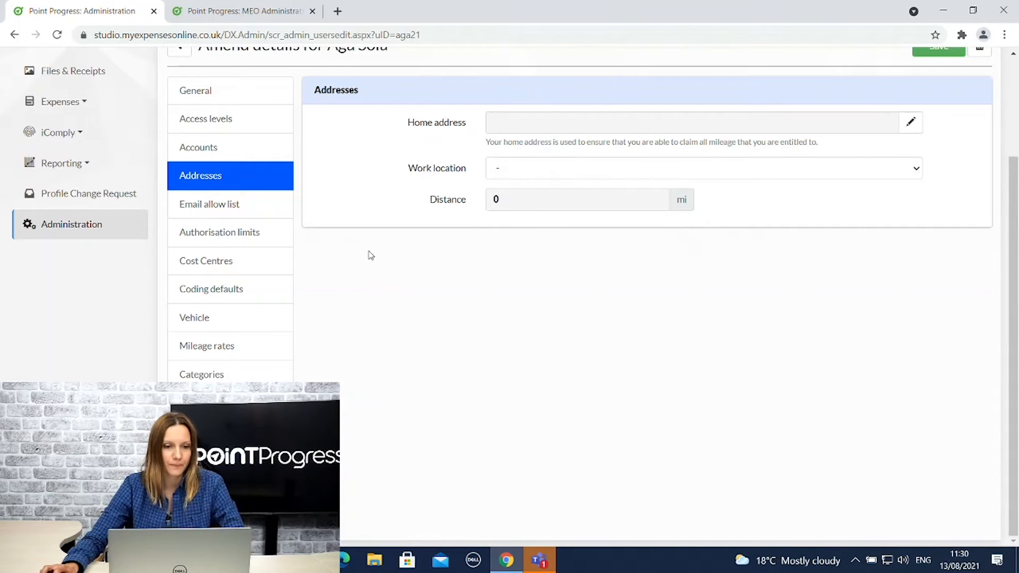
pyautogui.click(234, 242)
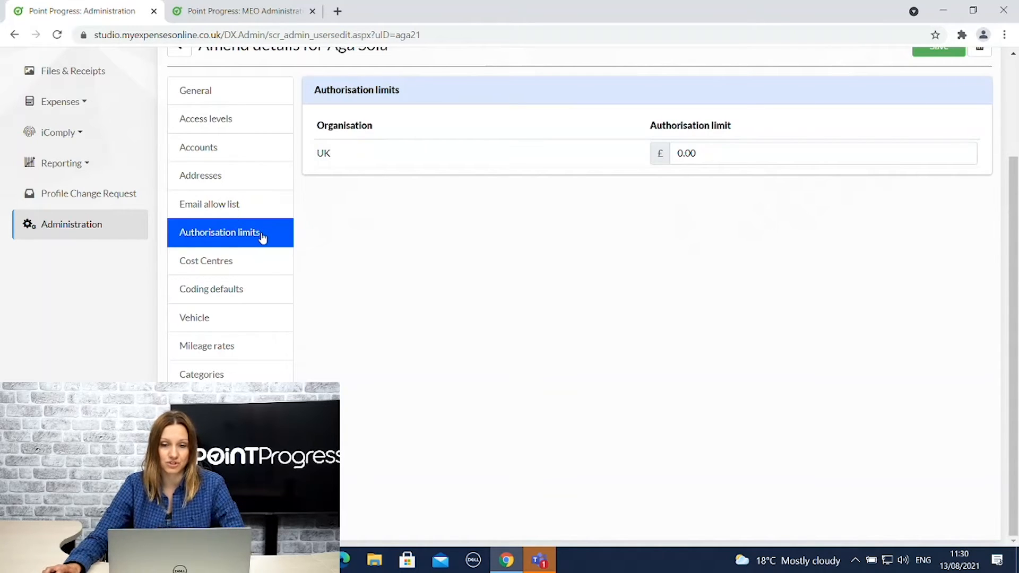
pyautogui.click(713, 154)
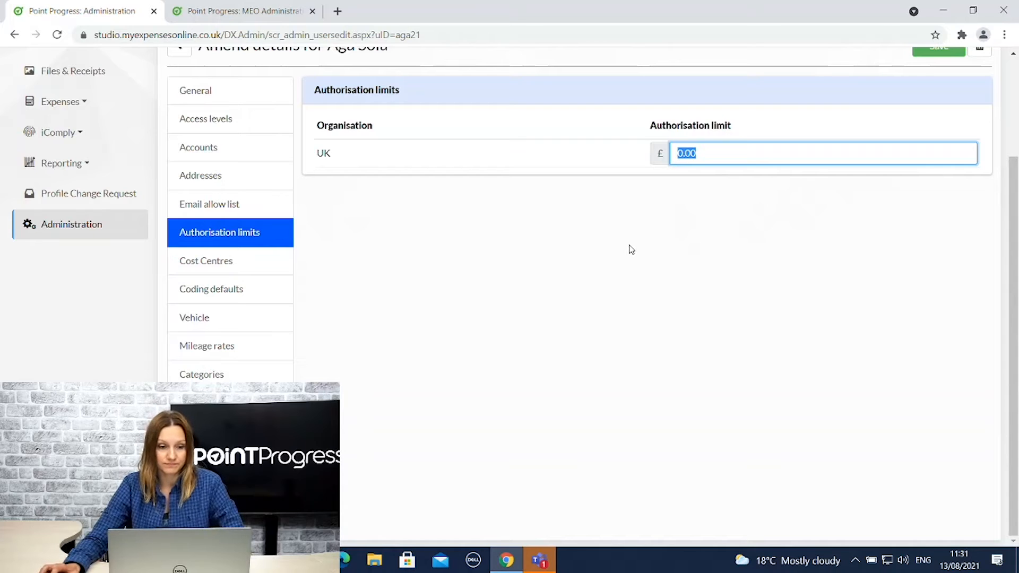
pyautogui.click(223, 270)
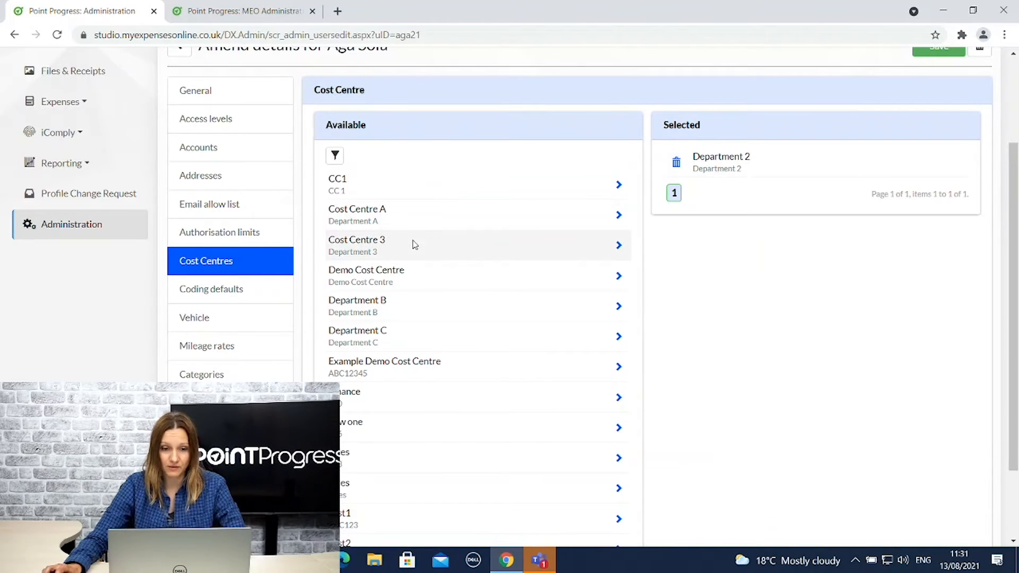
# Assign Demo Cost Centre, Department C and Finance to the user.
pyautogui.click(616, 278)
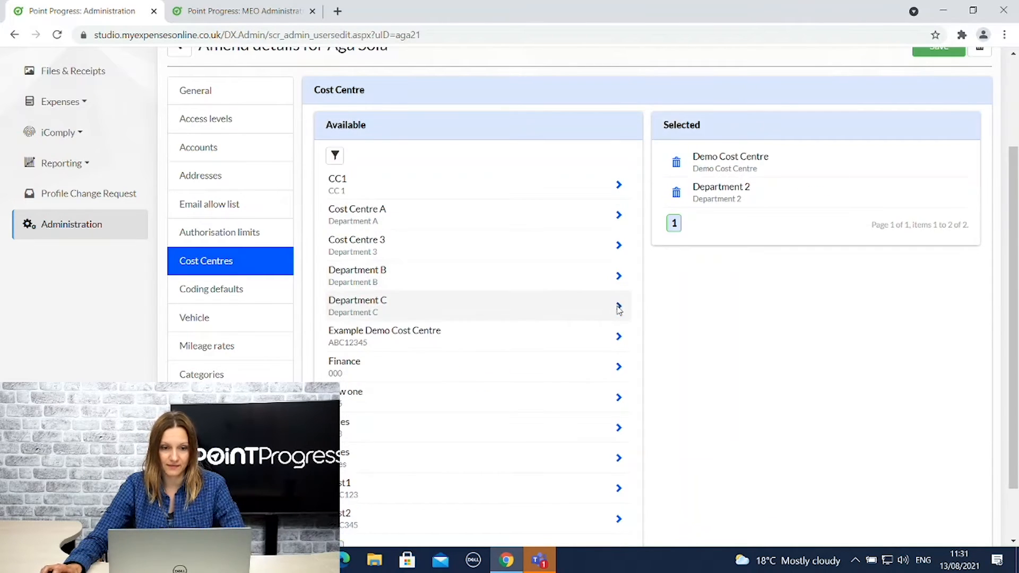
pyautogui.click(618, 305)
pyautogui.click(617, 335)
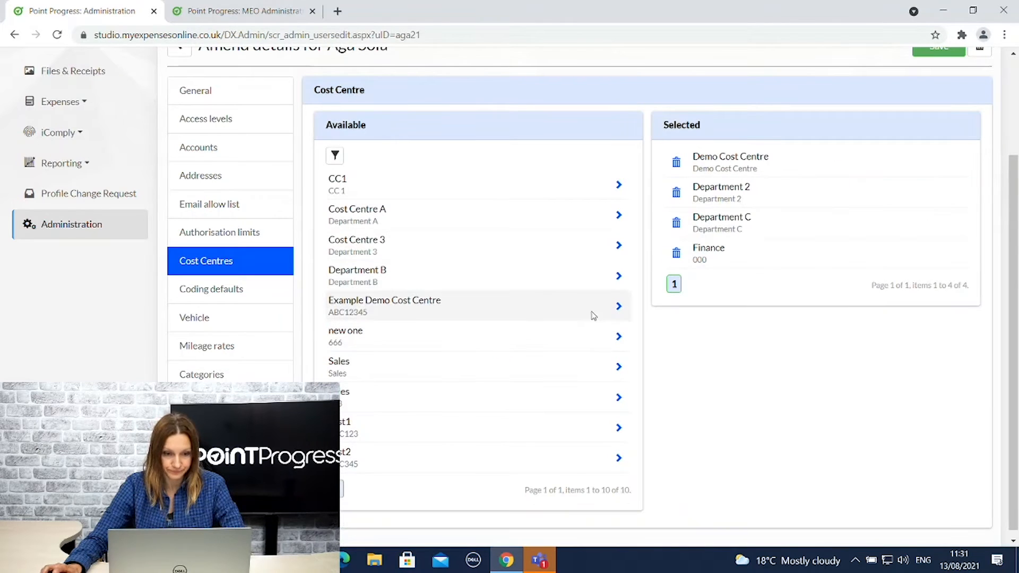
# Set Demo Cost Centre as the default cost centre in Coding defaults.
pyautogui.click(217, 291)
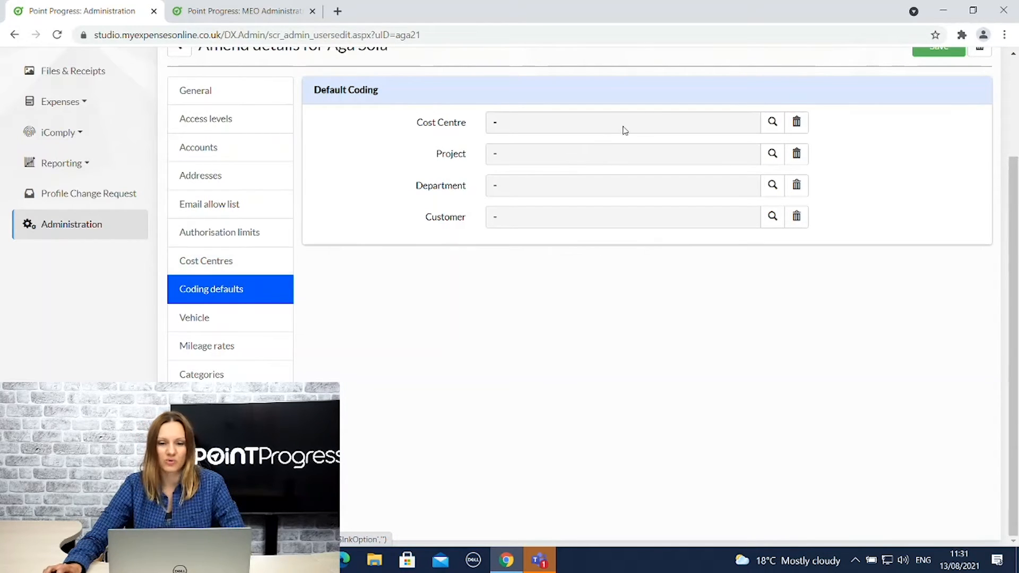
pyautogui.click(772, 125)
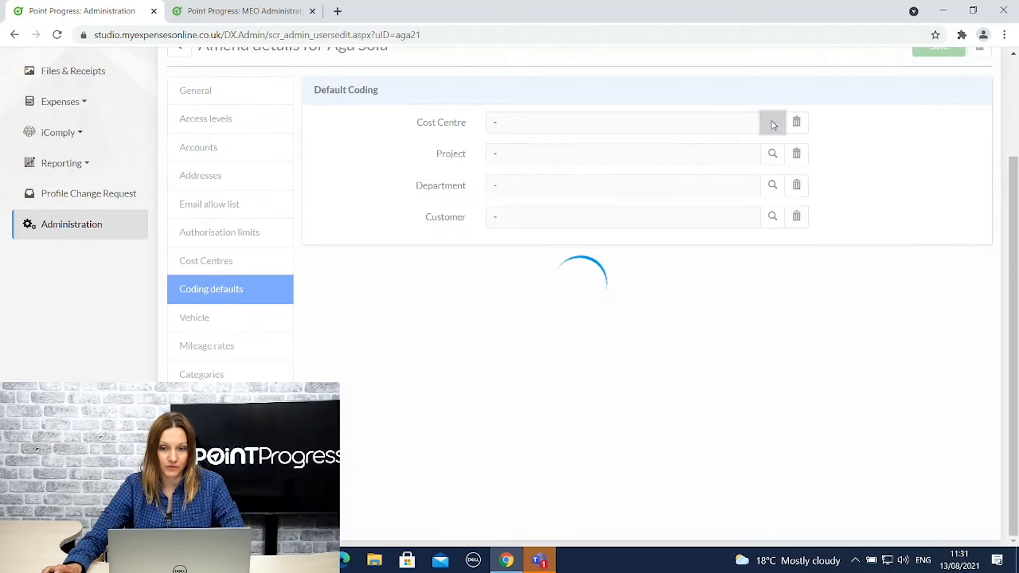
pyautogui.click(363, 173)
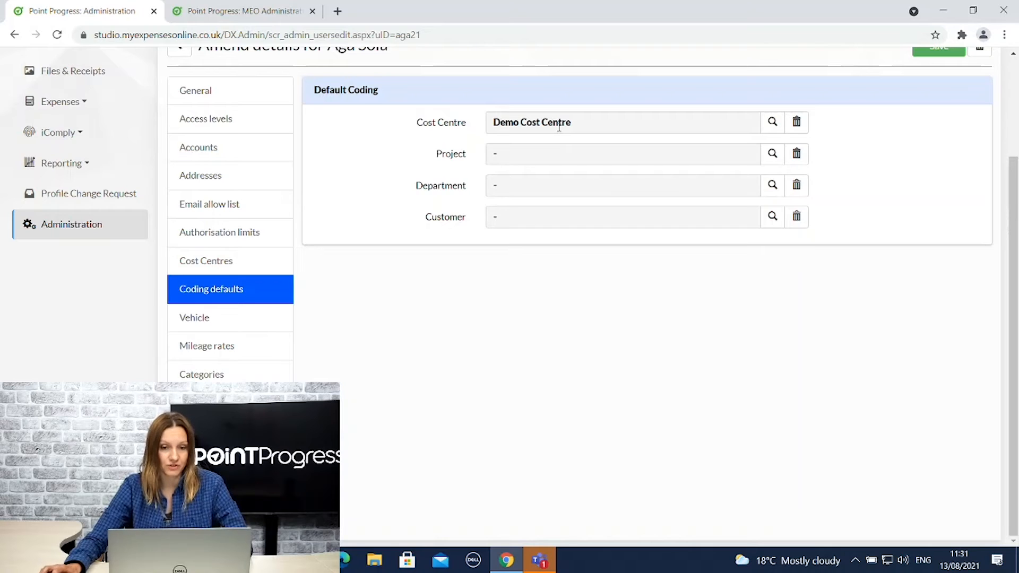
pyautogui.click(234, 262)
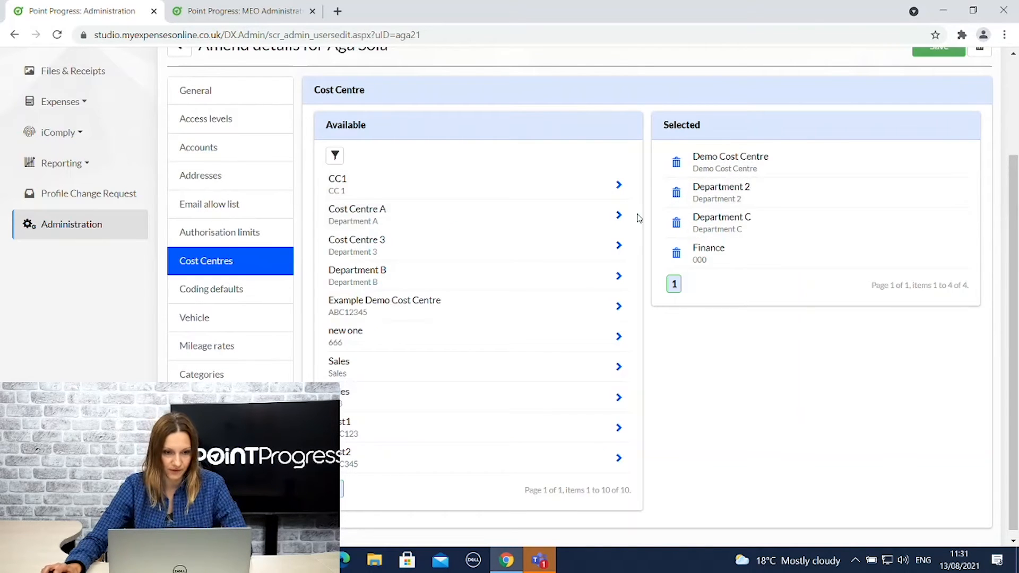
# Check the Vehicle list shows no vehicles assigned, then view Mileage rates.
pyautogui.click(212, 319)
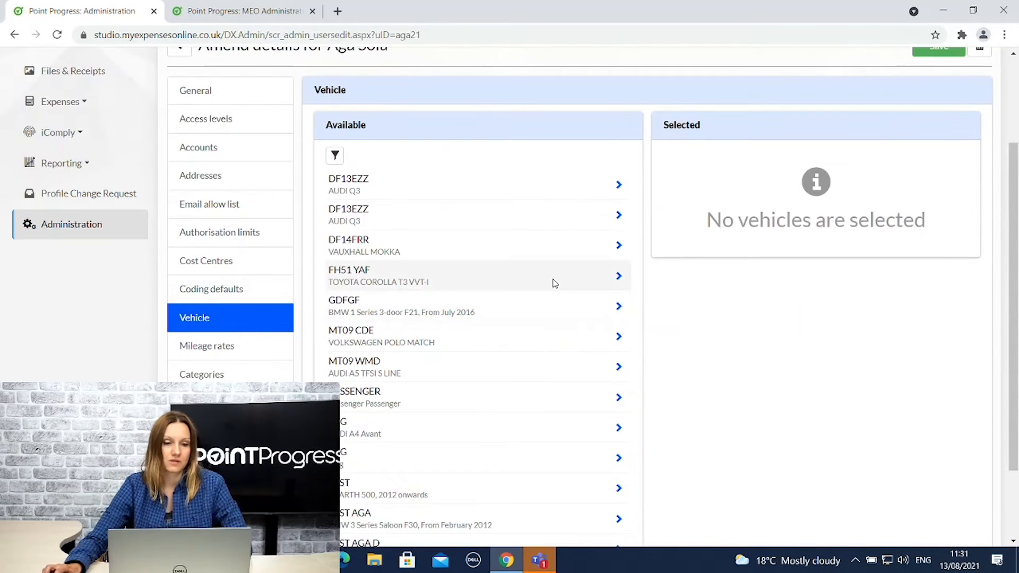
pyautogui.scroll(-1, 552, 274)
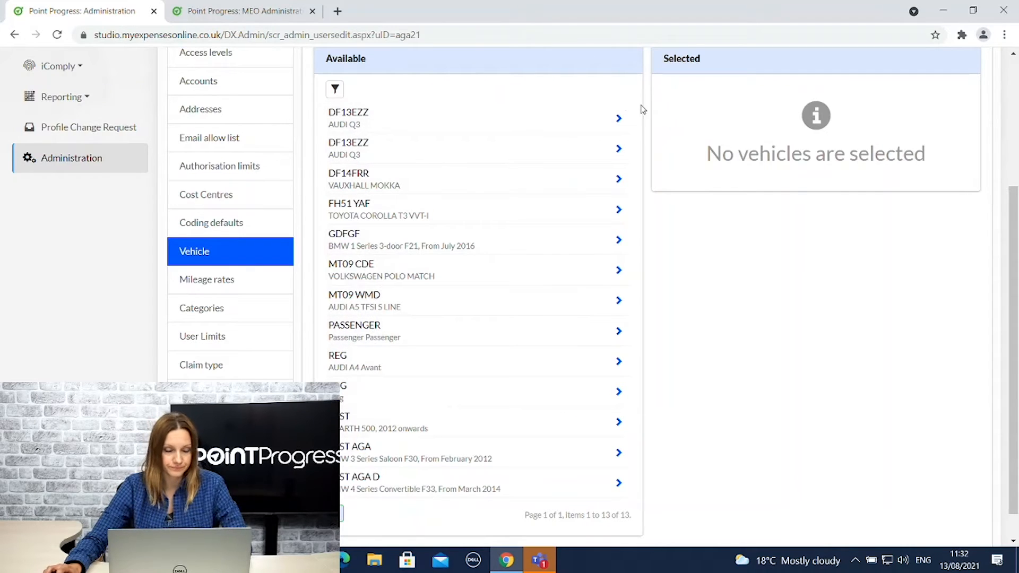
pyautogui.click(210, 280)
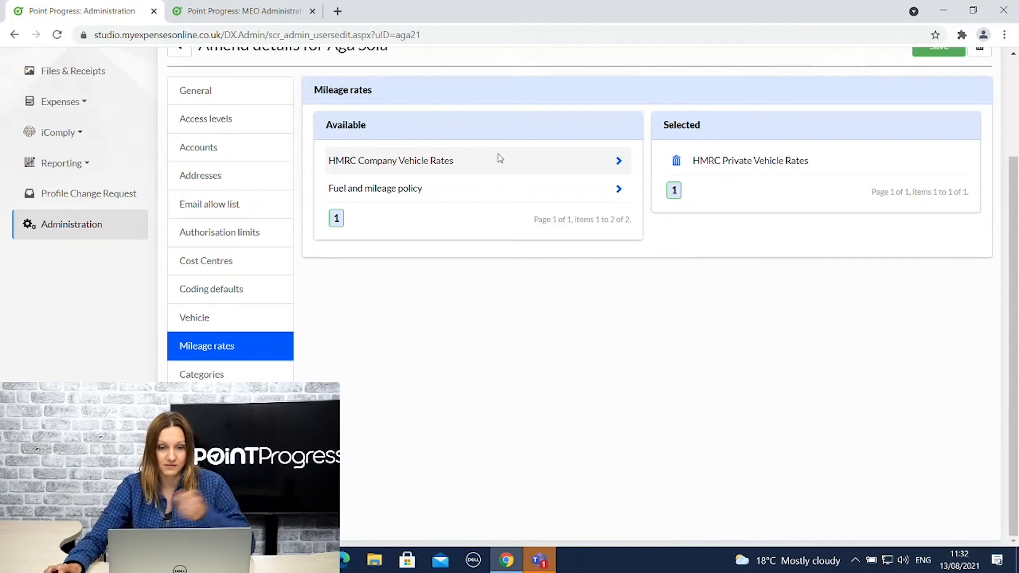
# Add HMRC Company Vehicle Rates to the selected mileage rates and view Categories.
pyautogui.click(618, 161)
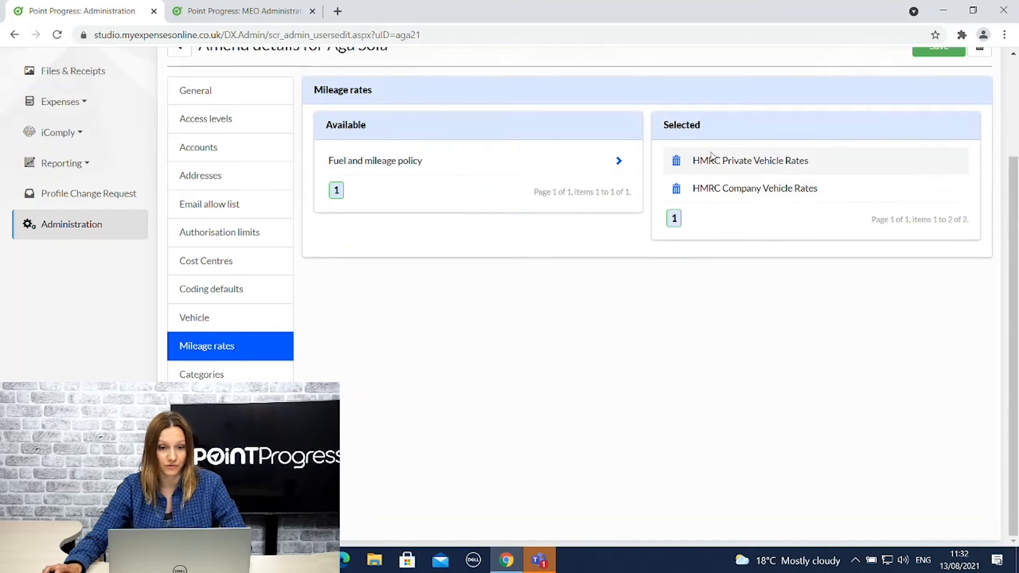
pyautogui.click(204, 370)
pyautogui.scroll(-1, 562, 308)
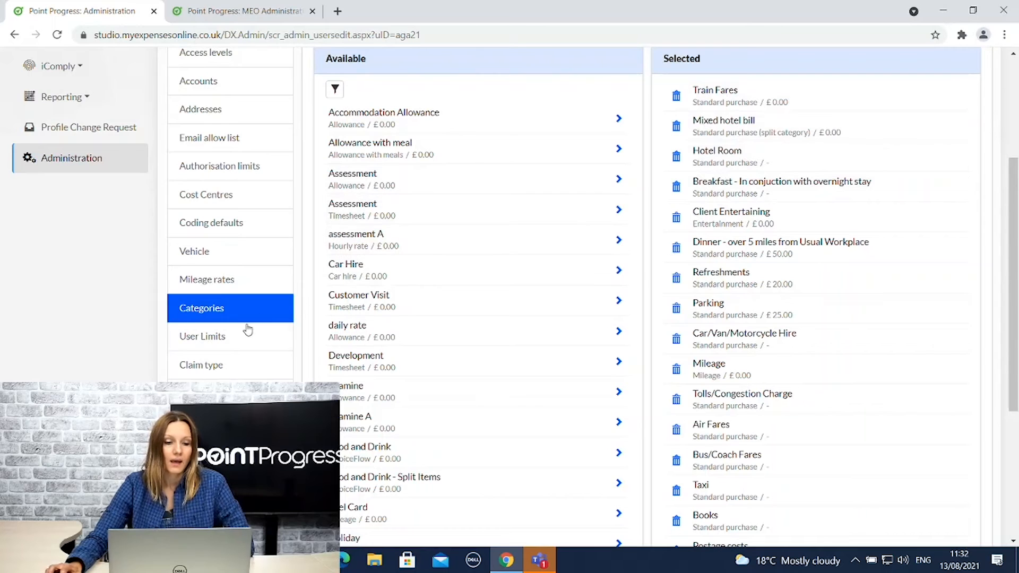
# View the Point Progress claim type, then the empty Delegation settings.
pyautogui.click(204, 365)
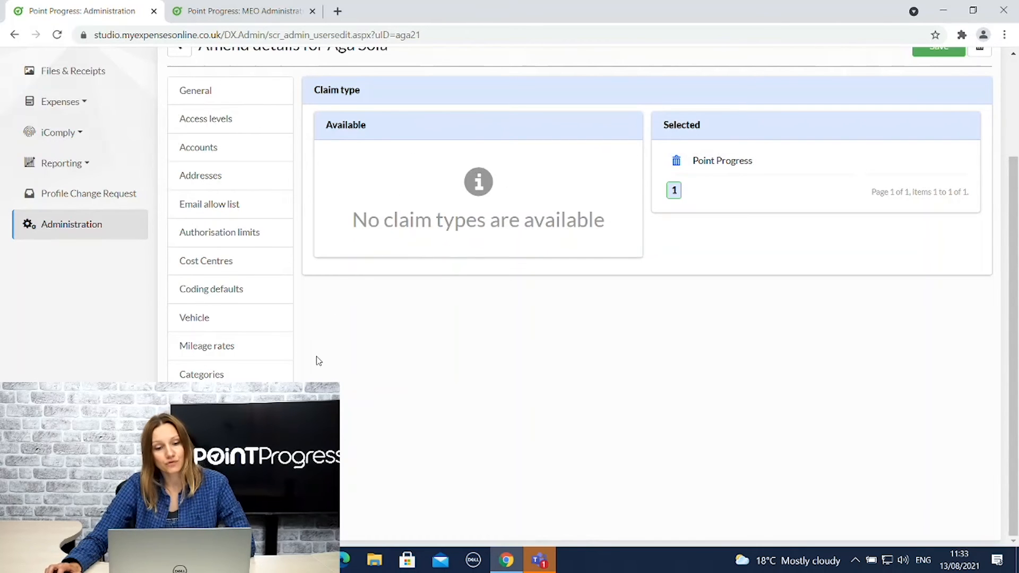
pyautogui.click(202, 431)
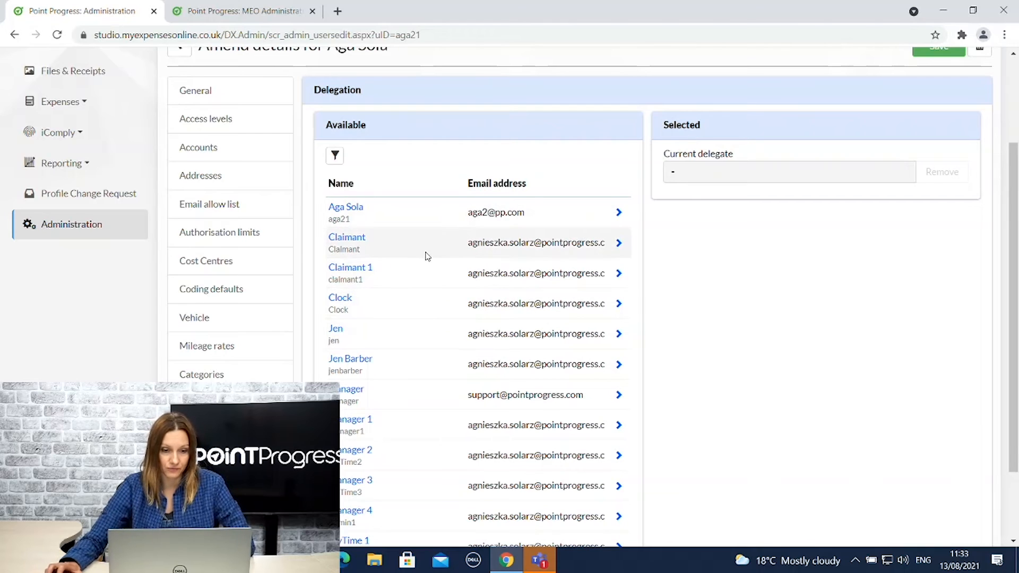
# Make Claimant a proxy user for this user and view the change History.
pyautogui.click(203, 460)
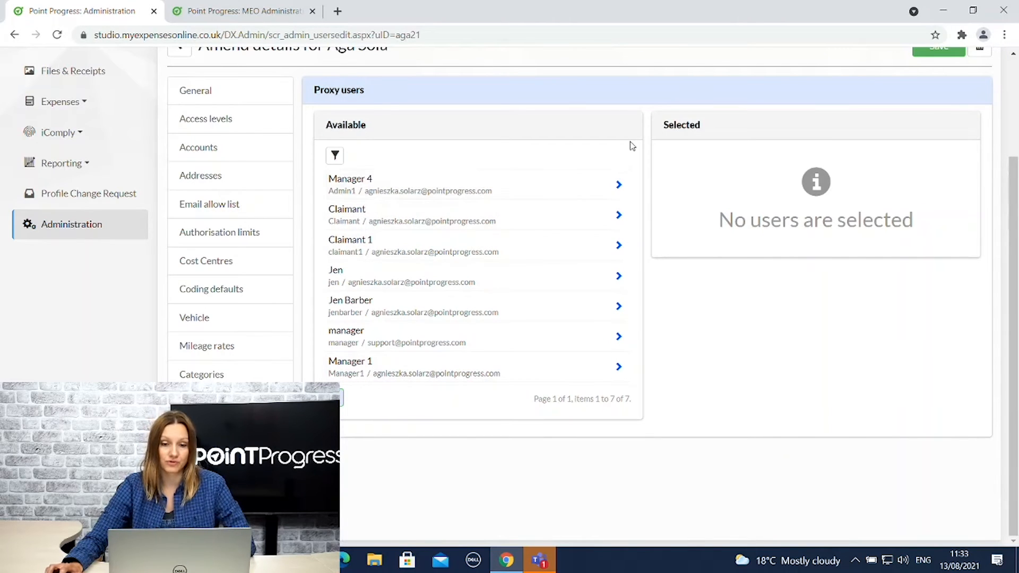
pyautogui.click(618, 215)
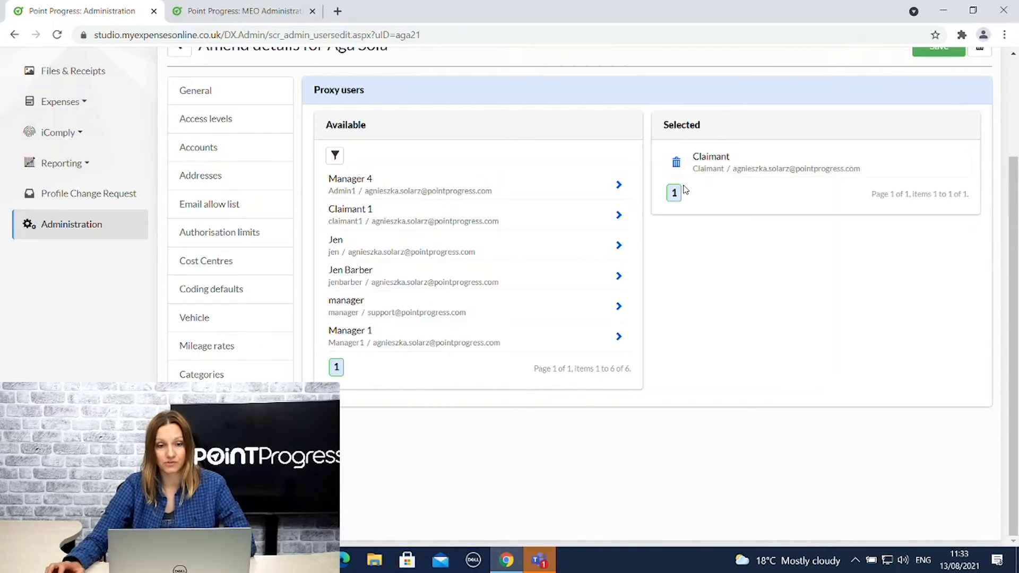
pyautogui.scroll(1, 403, 129)
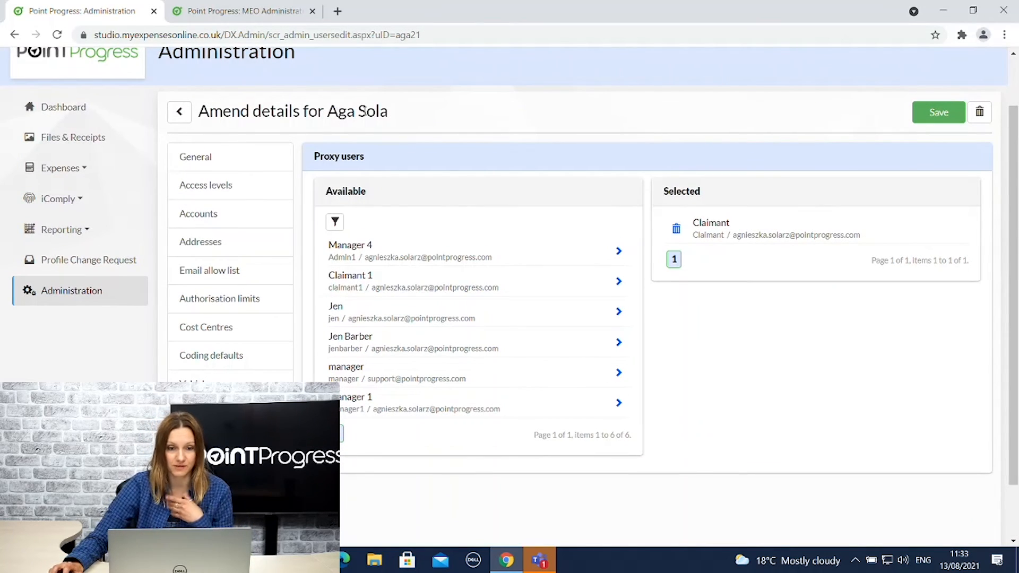
pyautogui.scroll(-1, 387, 235)
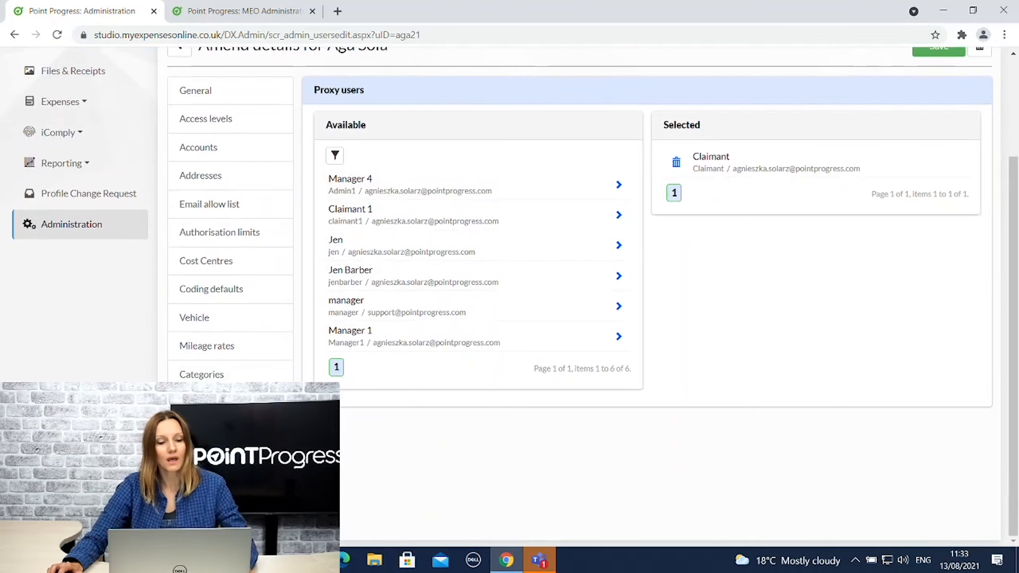
pyautogui.click(213, 516)
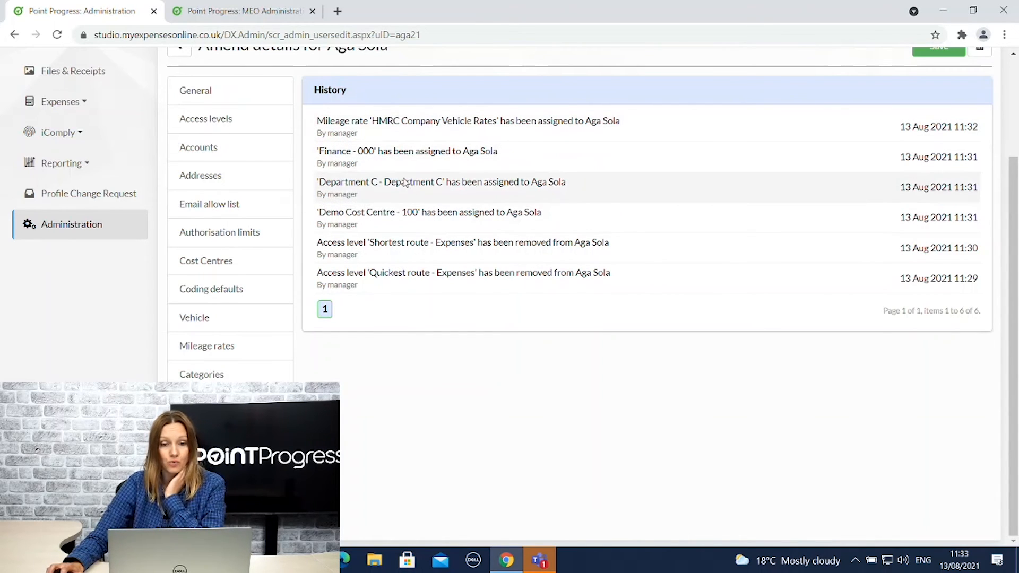
# Save the new user's updated settings and go back to the Users list.
pyautogui.scroll(3, 499, 215)
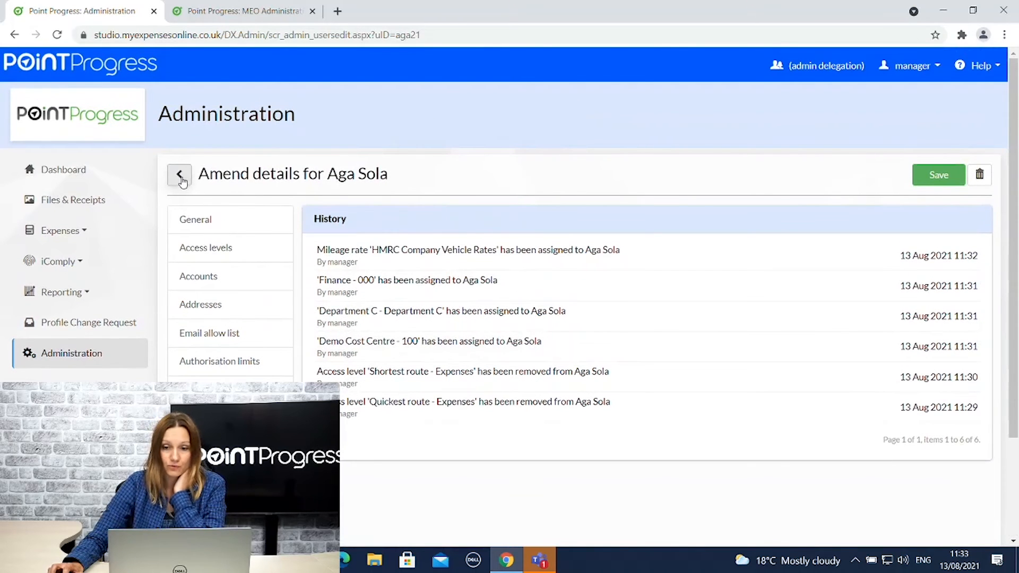
pyautogui.click(943, 178)
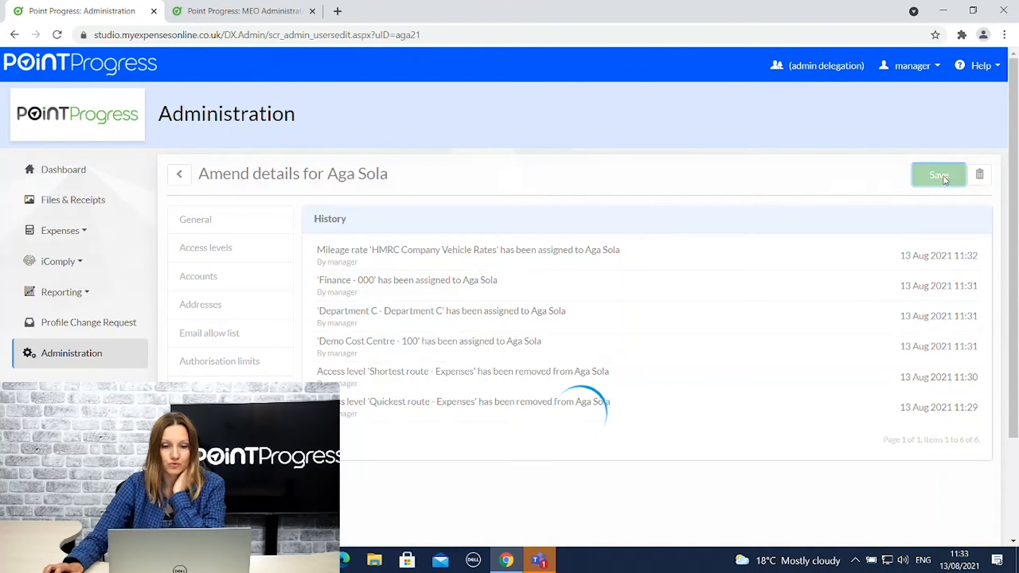
pyautogui.scroll(-4, 547, 245)
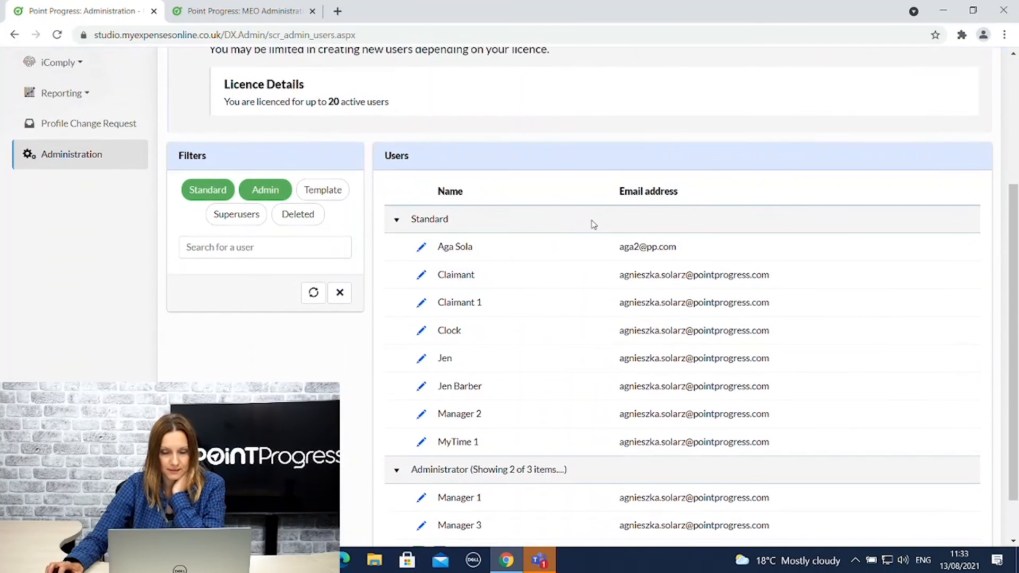
# Delete the Claimant 1 user from its edit page and confirm the deletion.
pyautogui.click(422, 304)
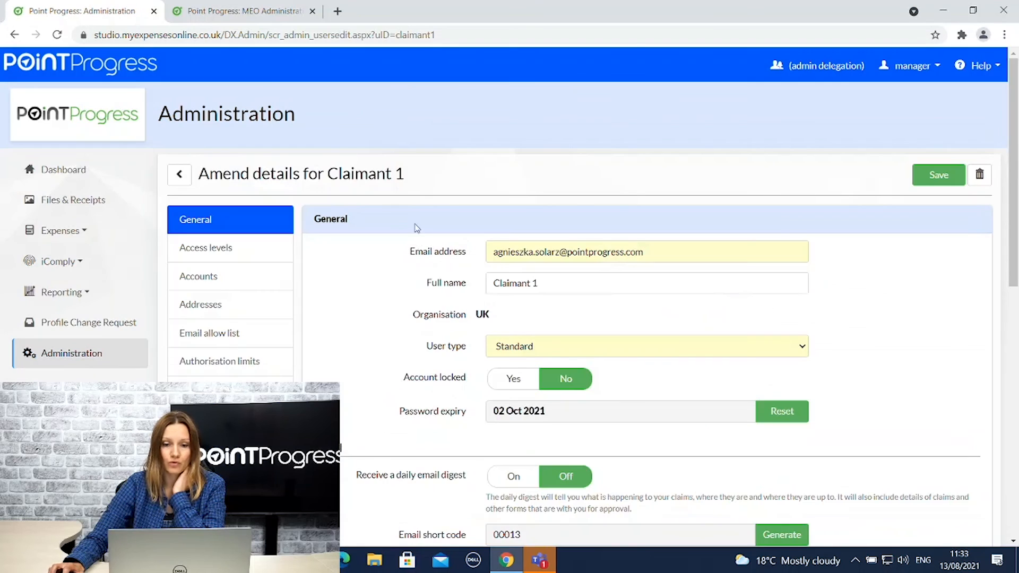
pyautogui.scroll(-2, 715, 275)
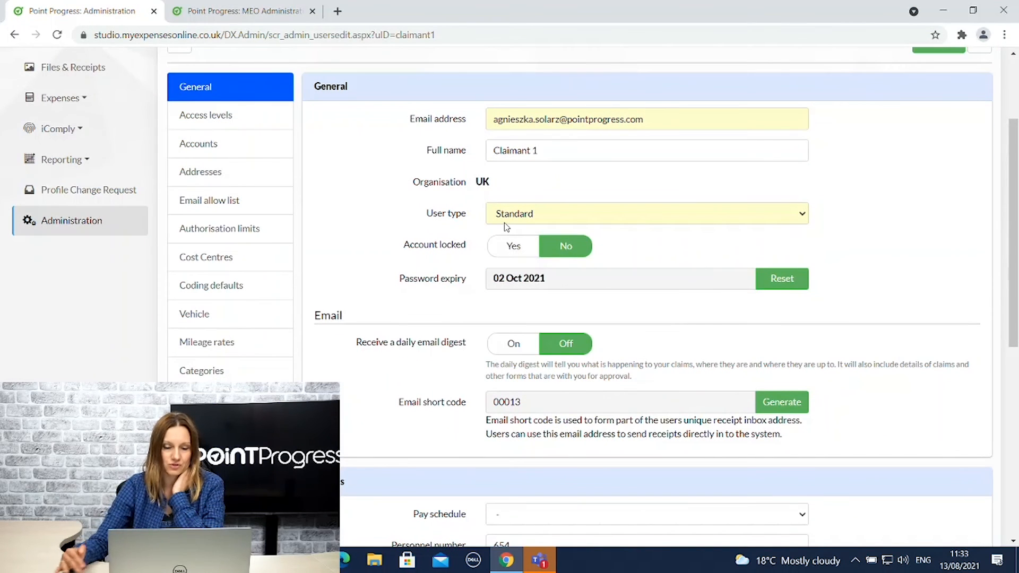
pyautogui.scroll(-3, 518, 231)
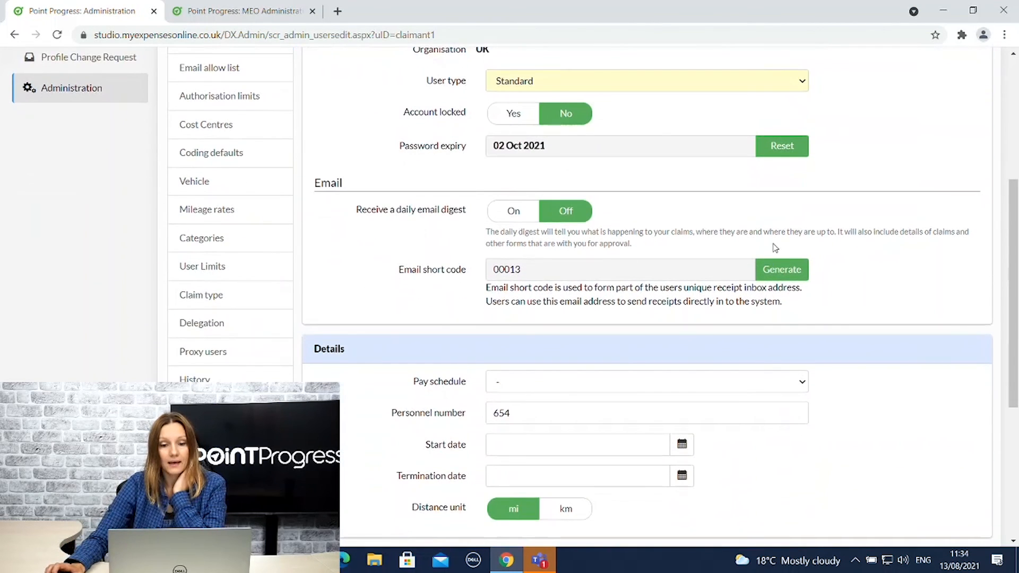
pyautogui.scroll(4, 775, 248)
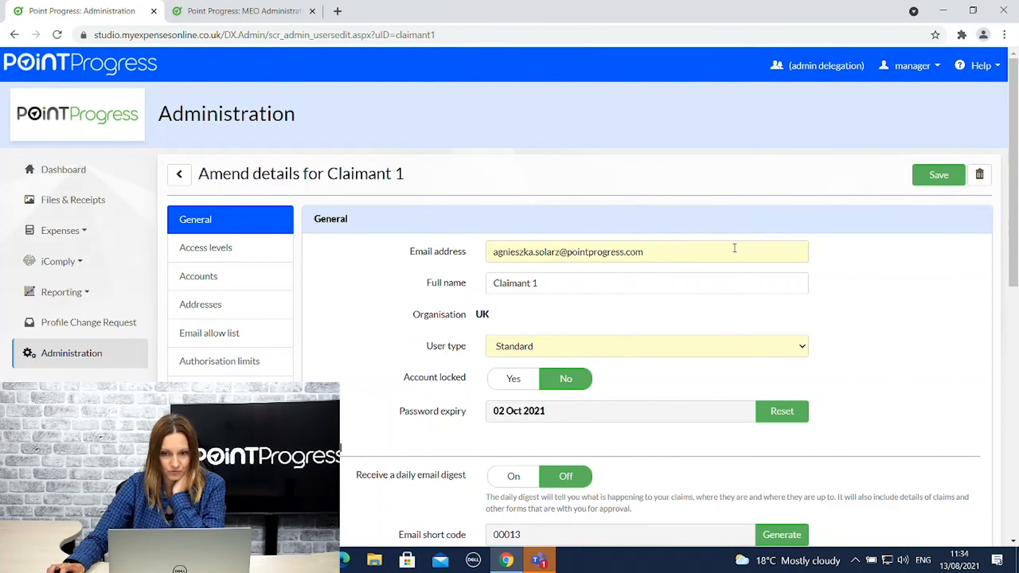
pyautogui.click(980, 174)
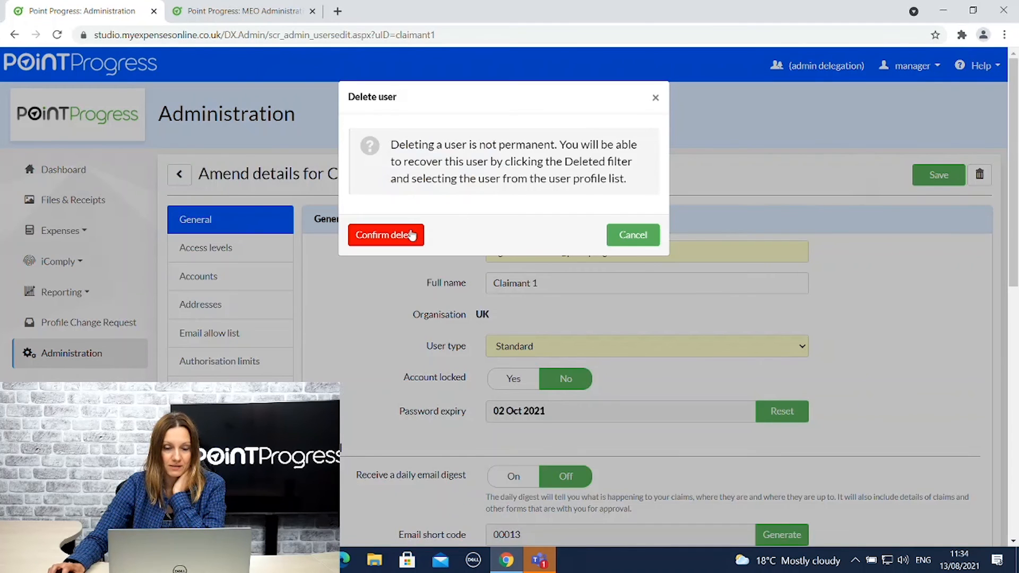
pyautogui.click(387, 238)
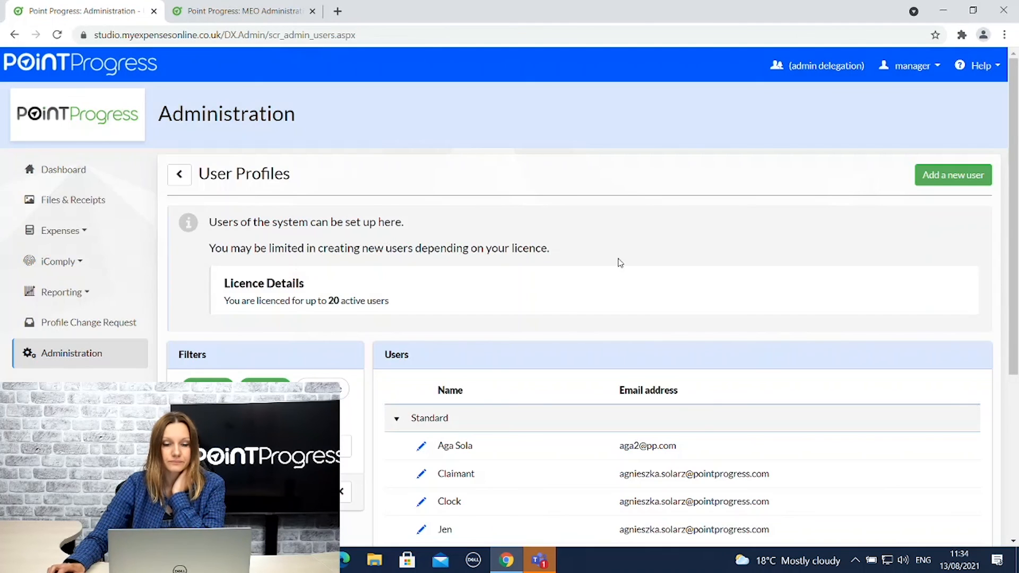
# Show deleted users and search the list for 'claimant'.
pyautogui.scroll(-3, 621, 263)
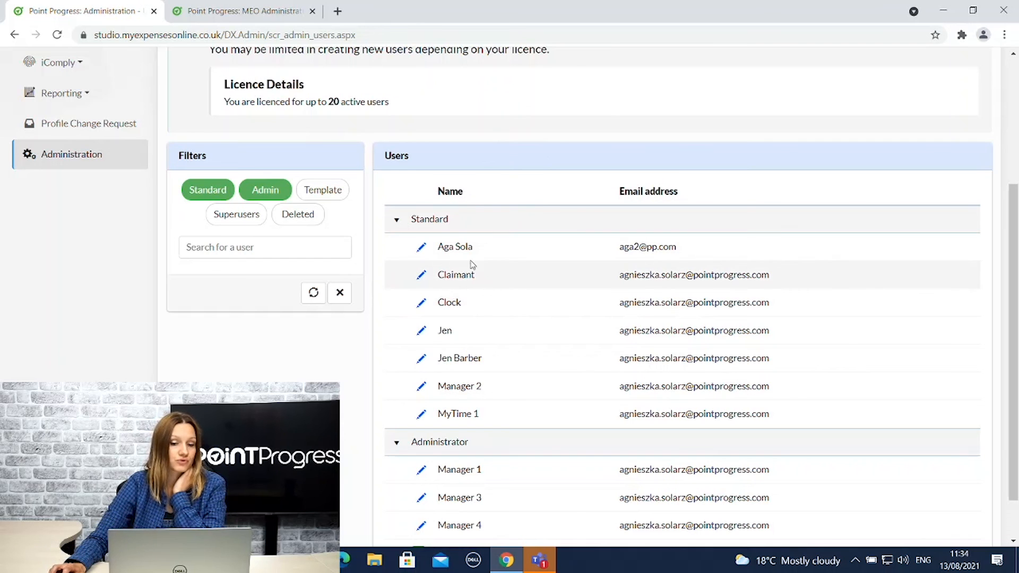
pyautogui.click(299, 217)
pyautogui.scroll(-1, 778, 296)
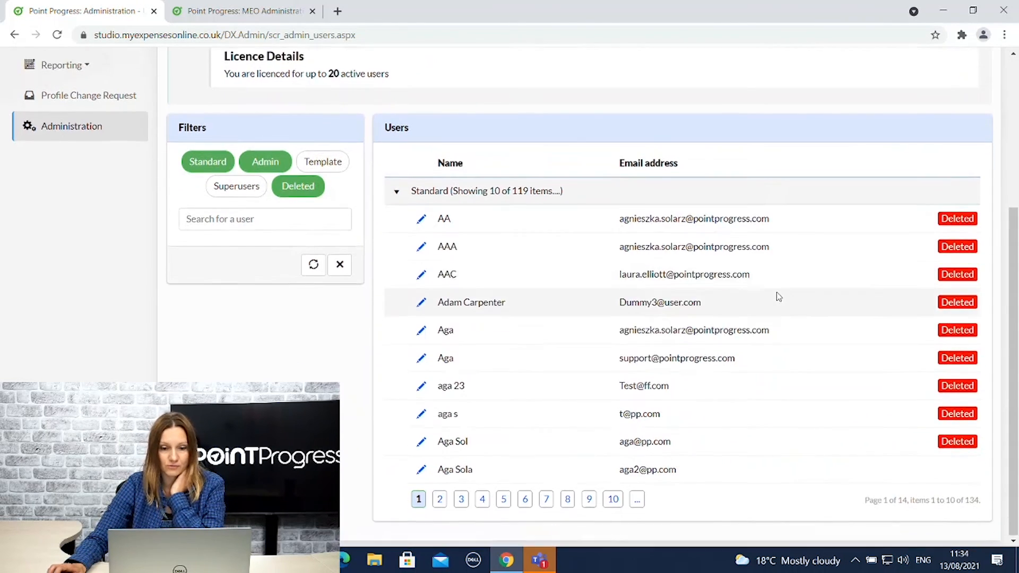
pyautogui.click(261, 221)
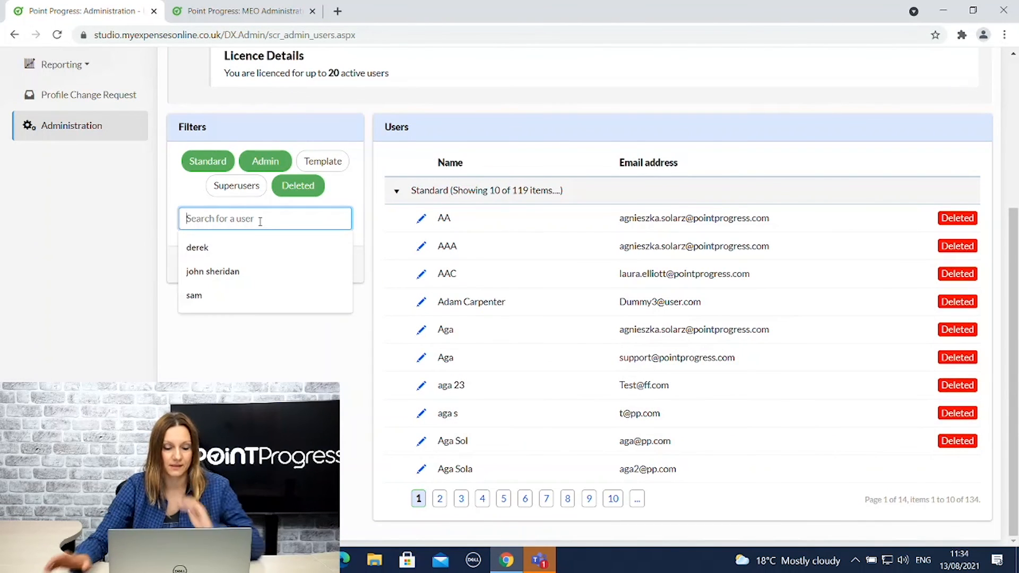
pyautogui.write('claimant')
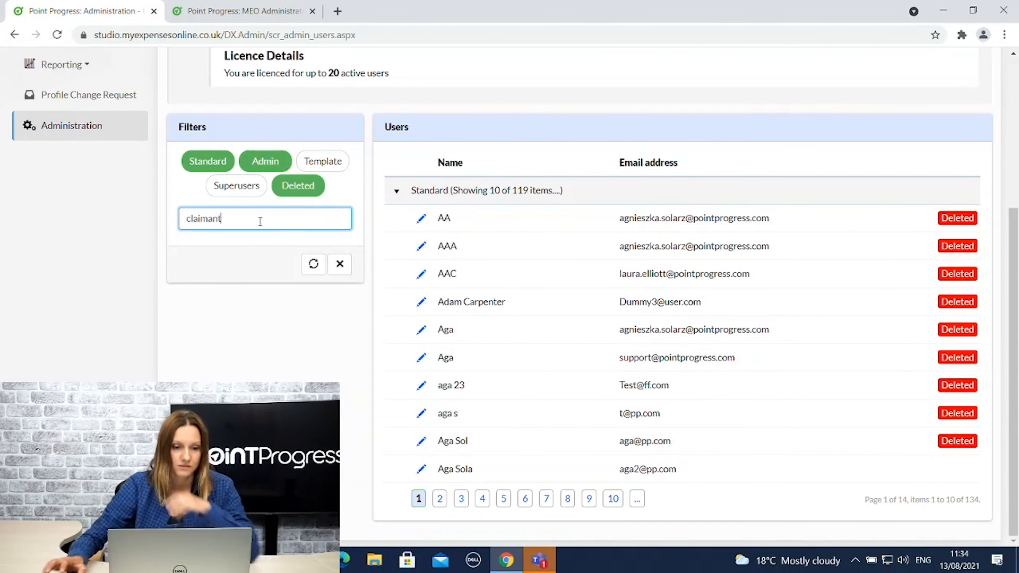
pyautogui.click(313, 265)
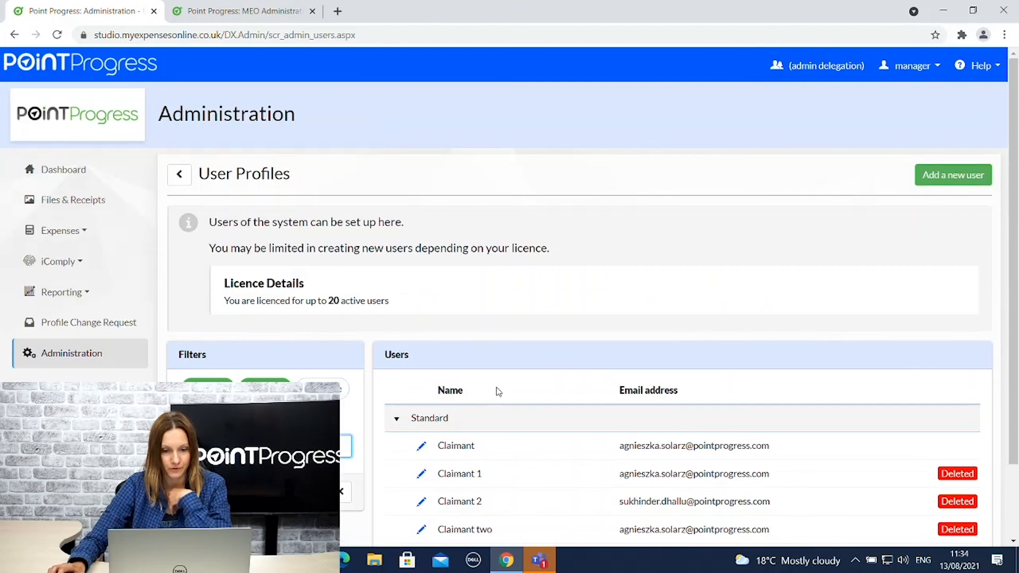
# Recover the deleted Claimant 1 user and save it.
pyautogui.scroll(-2, 498, 392)
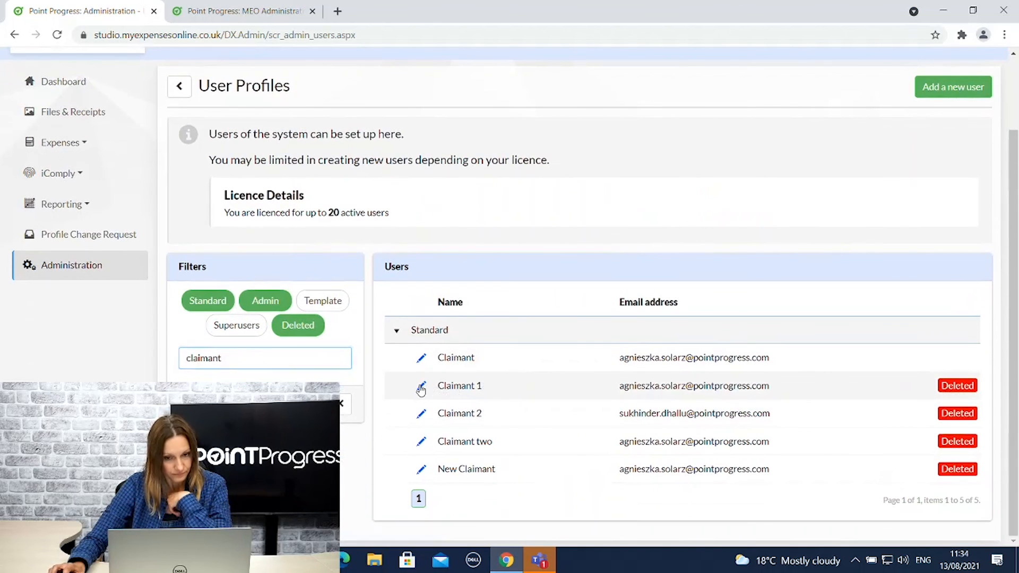
pyautogui.click(421, 388)
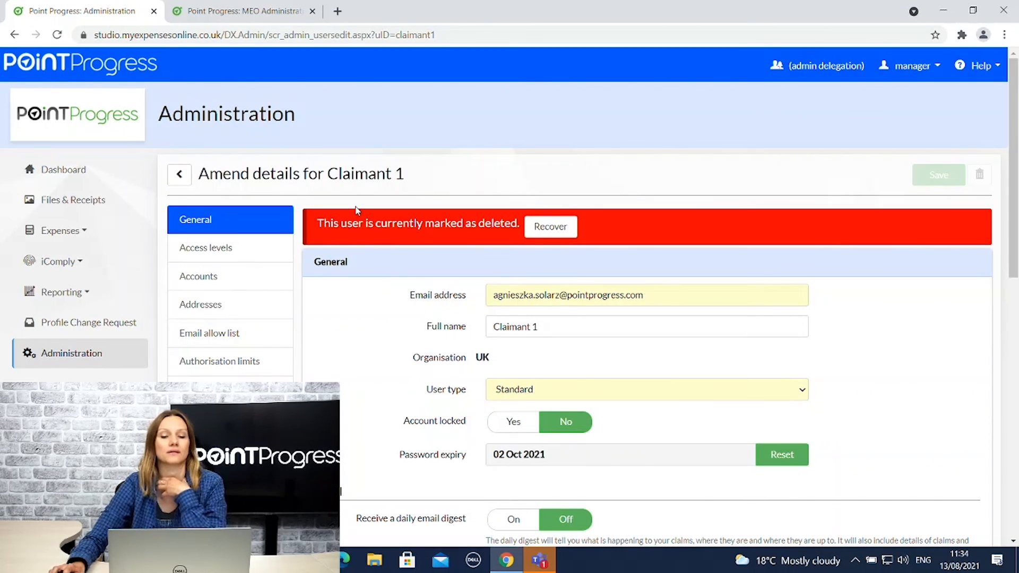
pyautogui.click(547, 227)
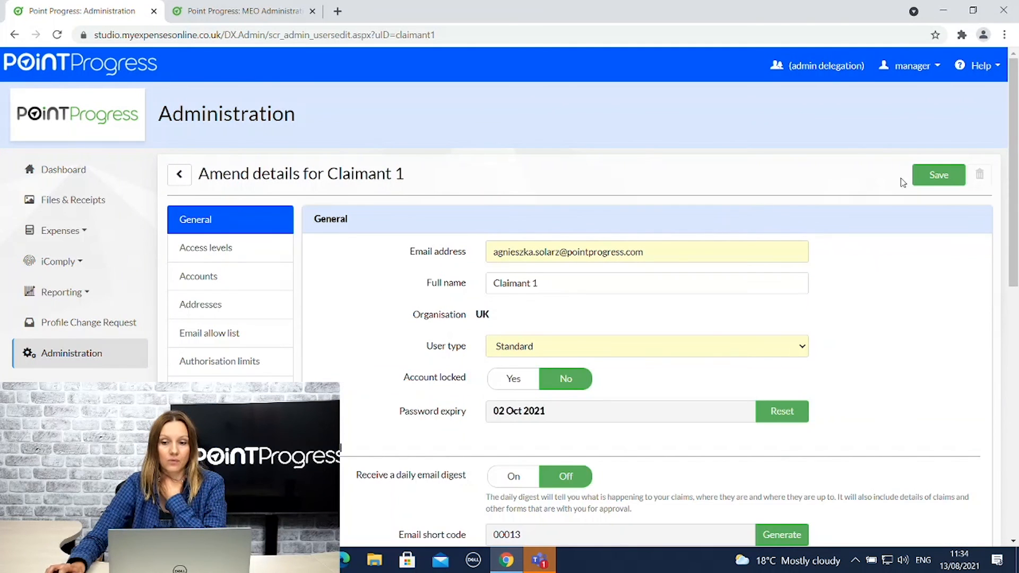
pyautogui.click(935, 175)
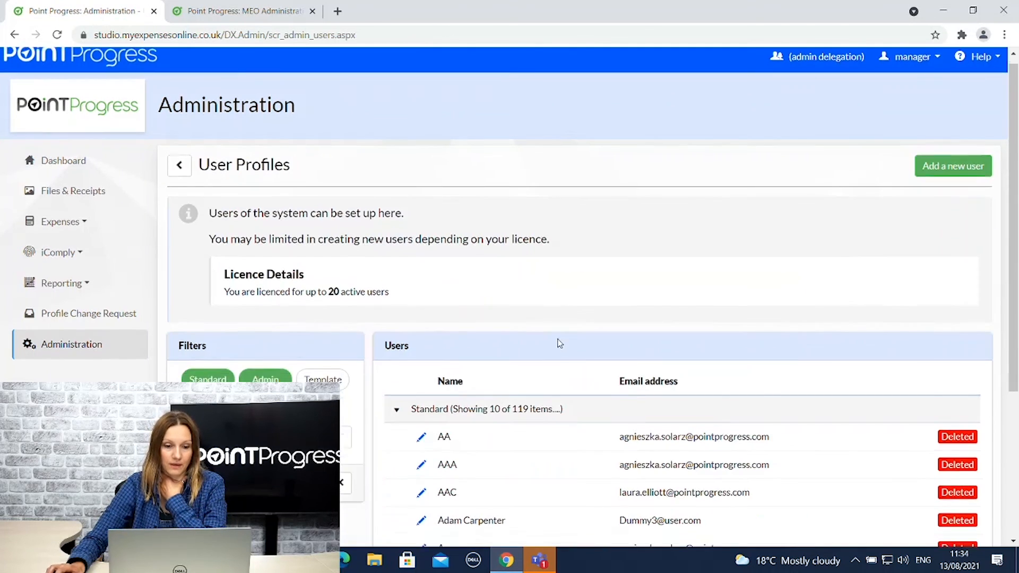
# Switch off the Deleted filter and confirm Claimant 1 is listed among the Standard users.
pyautogui.scroll(-1, 557, 343)
pyautogui.click(318, 350)
pyautogui.scroll(-1, 643, 359)
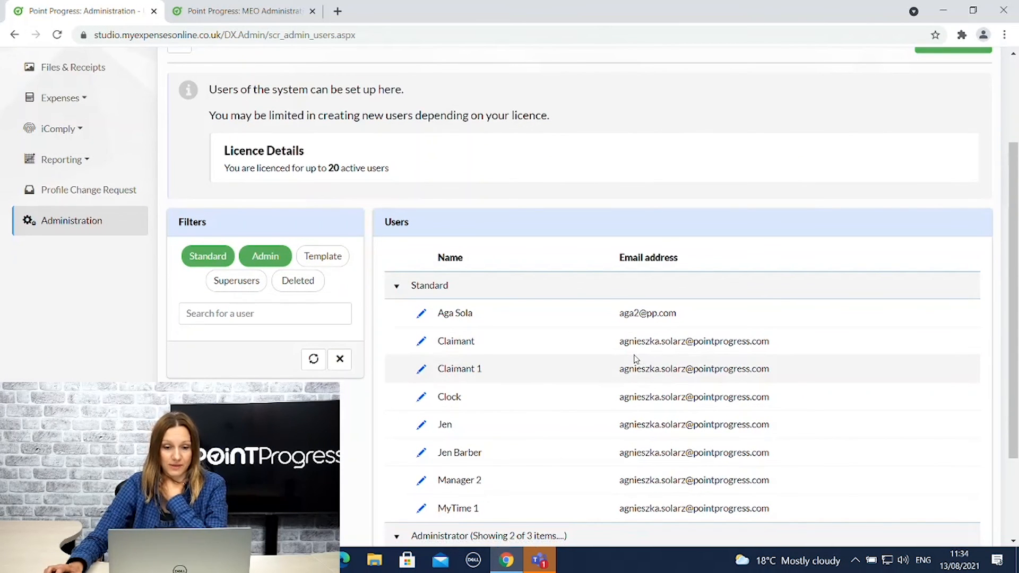
pyautogui.scroll(3, 636, 360)
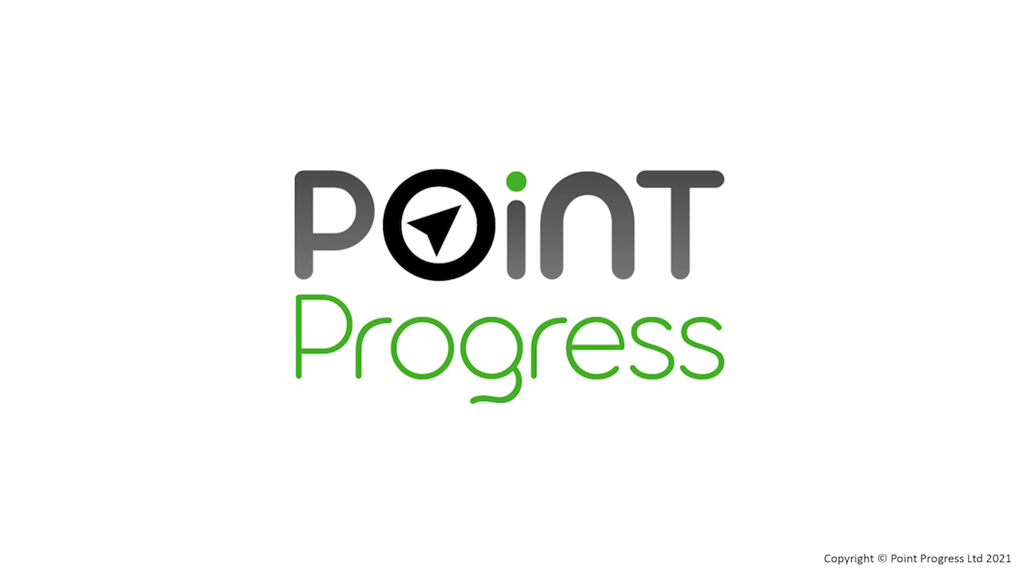